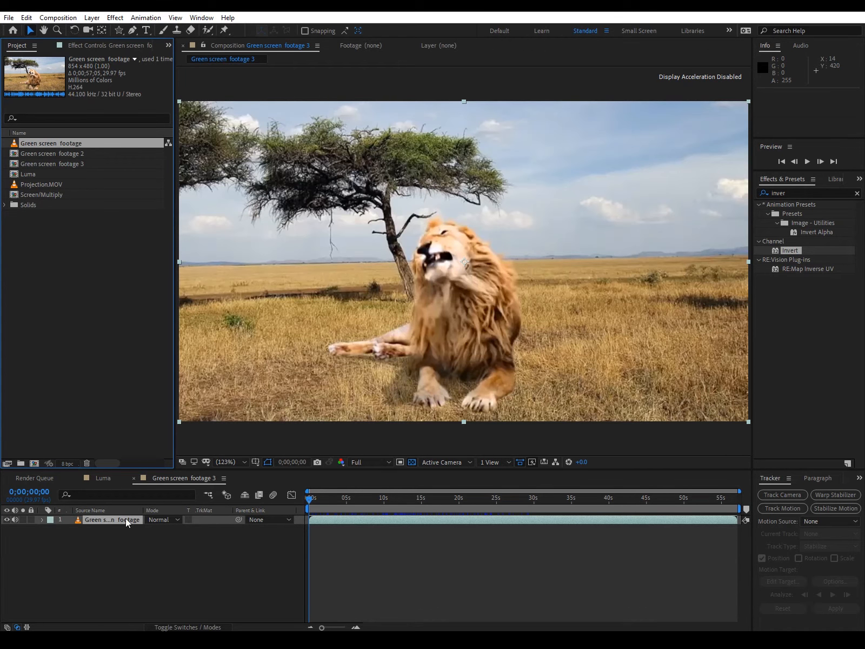
# Set the work area from 0;00;11;29 to 0;00;25;00 and trim the composition to it.
pyautogui.click(312, 498)
pyautogui.moveTo(312, 499); pyautogui.dragTo(400, 503)
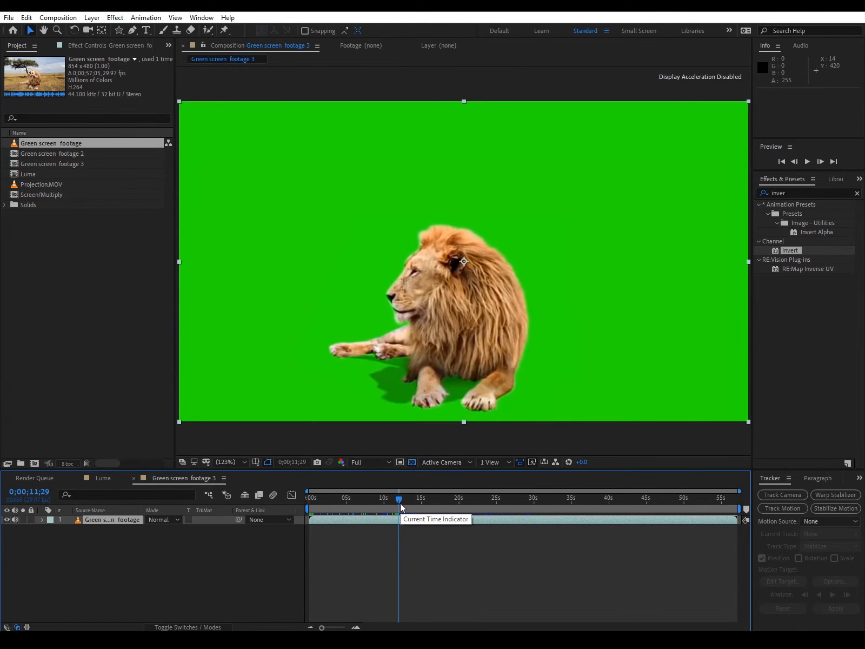
pyautogui.press('b')
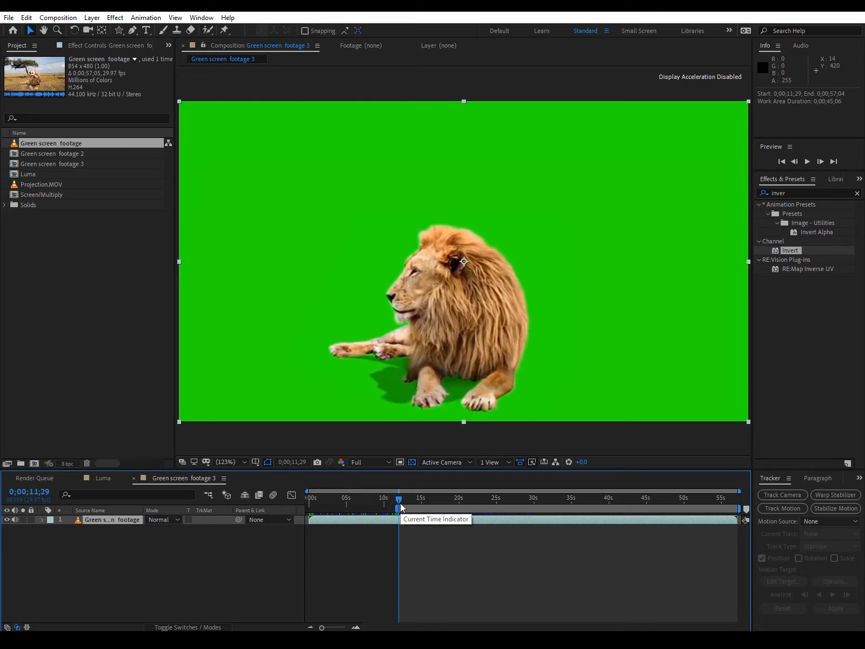
pyautogui.moveTo(400, 503); pyautogui.dragTo(497, 504)
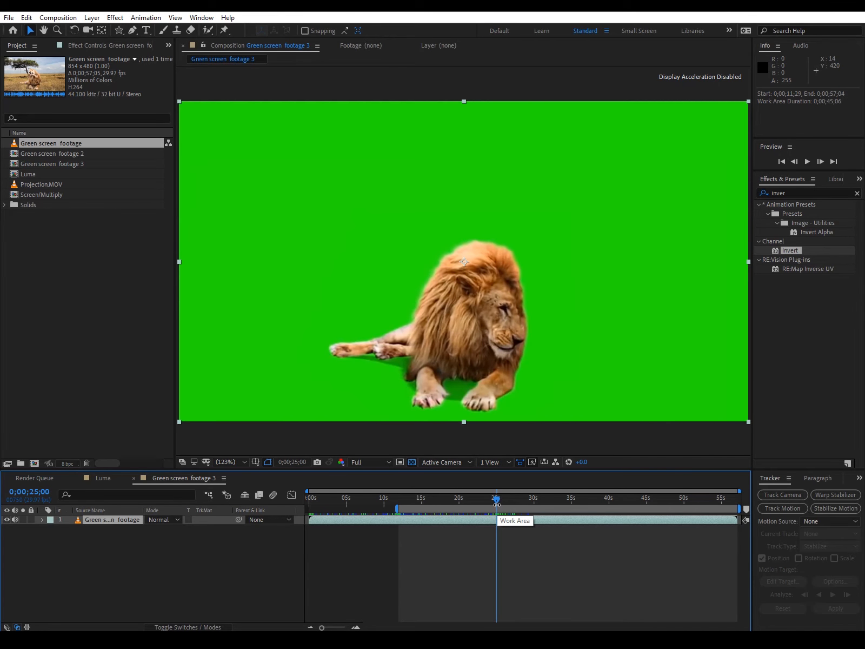
pyautogui.press('n')
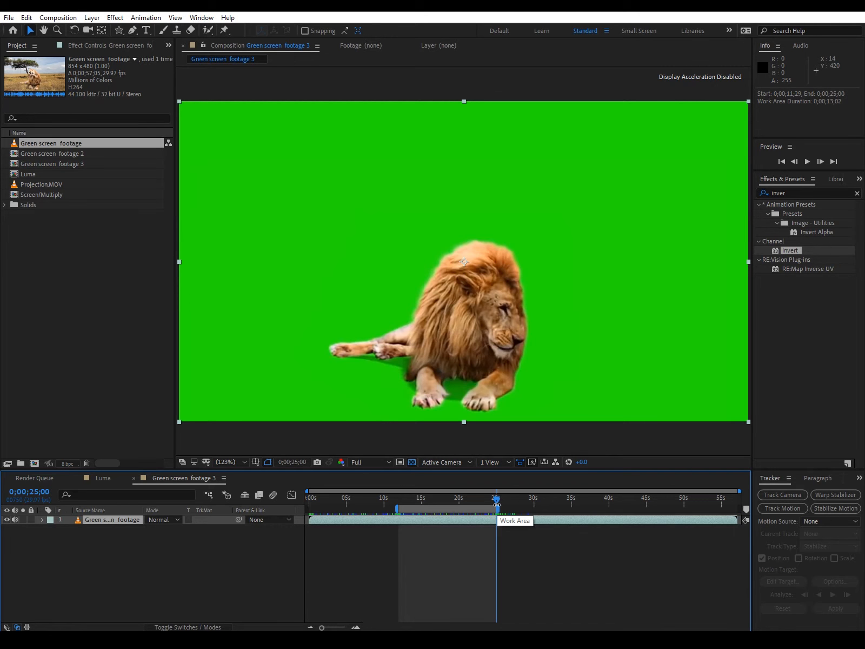
pyautogui.rightClick(475, 509)
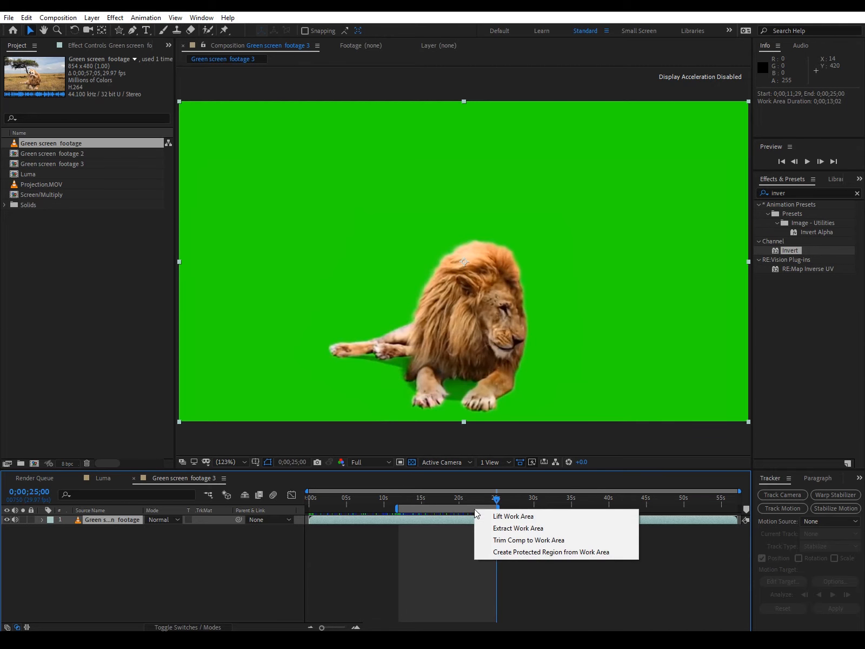
pyautogui.click(496, 540)
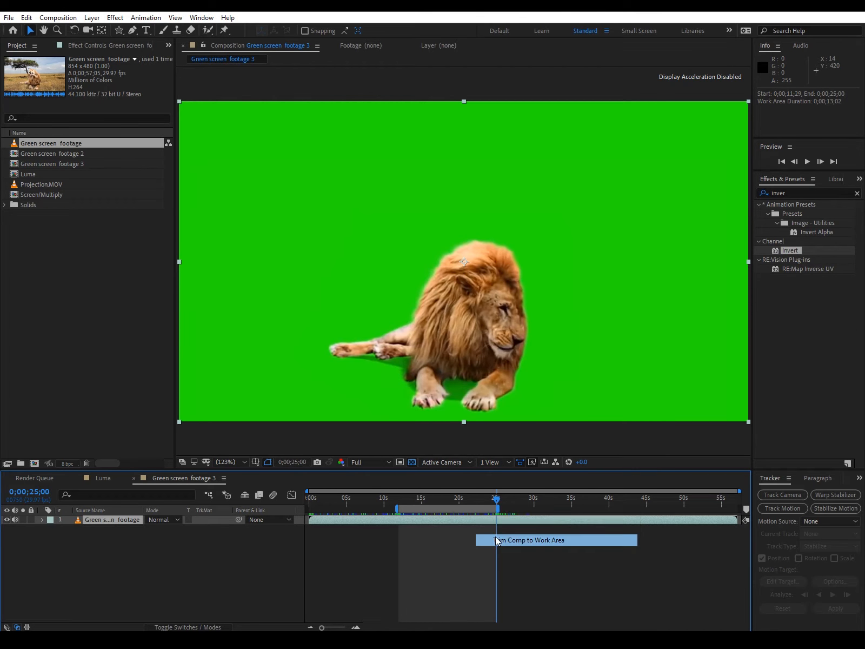
# Preview the trimmed lion footage, dismissing the audio capture notice, and stop playback.
pyautogui.click(303, 500)
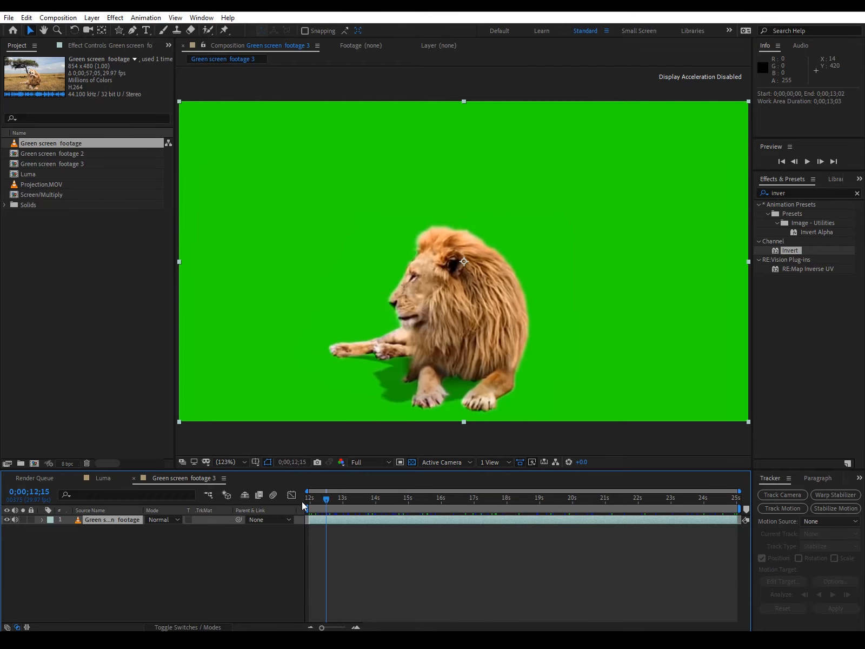
pyautogui.press('space')
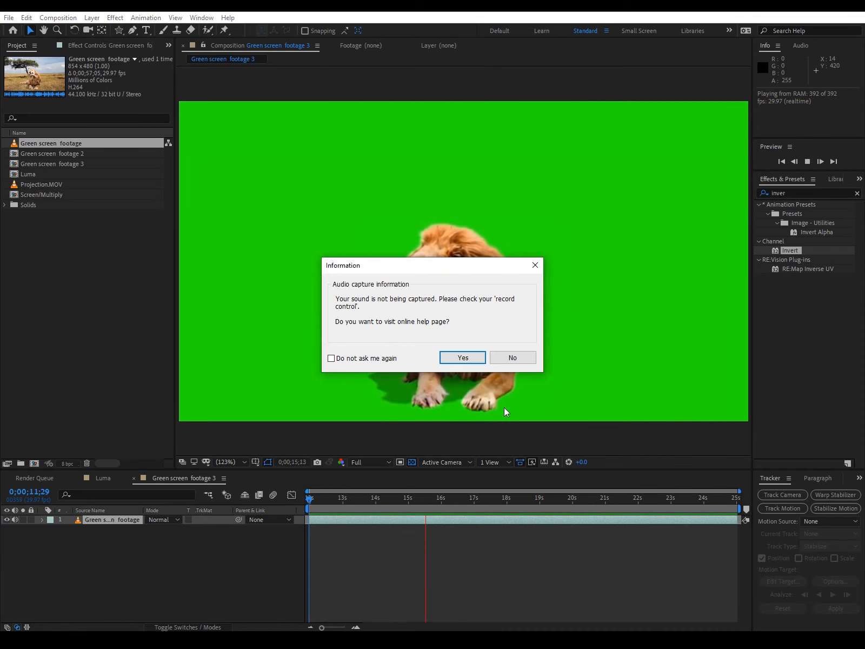
pyautogui.click(511, 358)
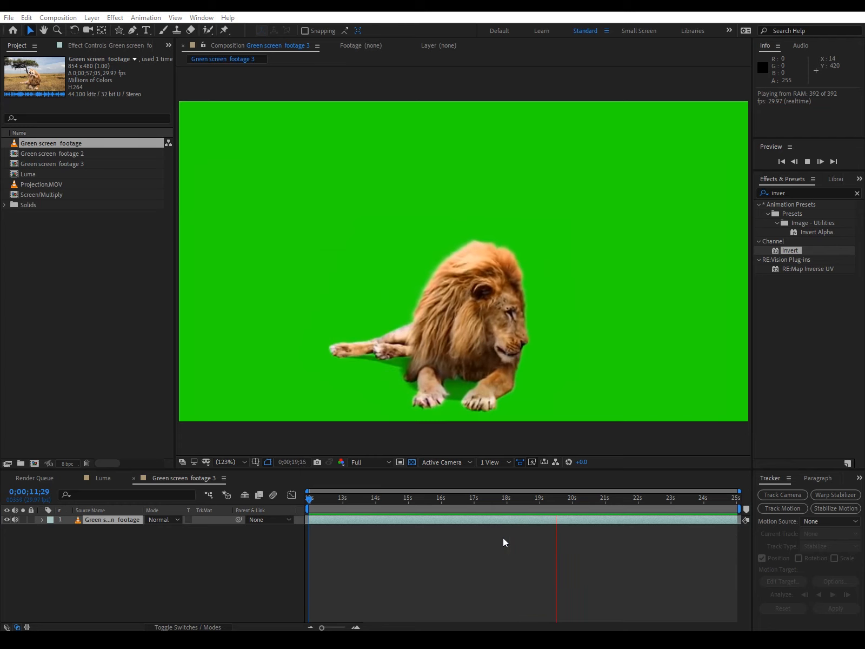
pyautogui.click(808, 161)
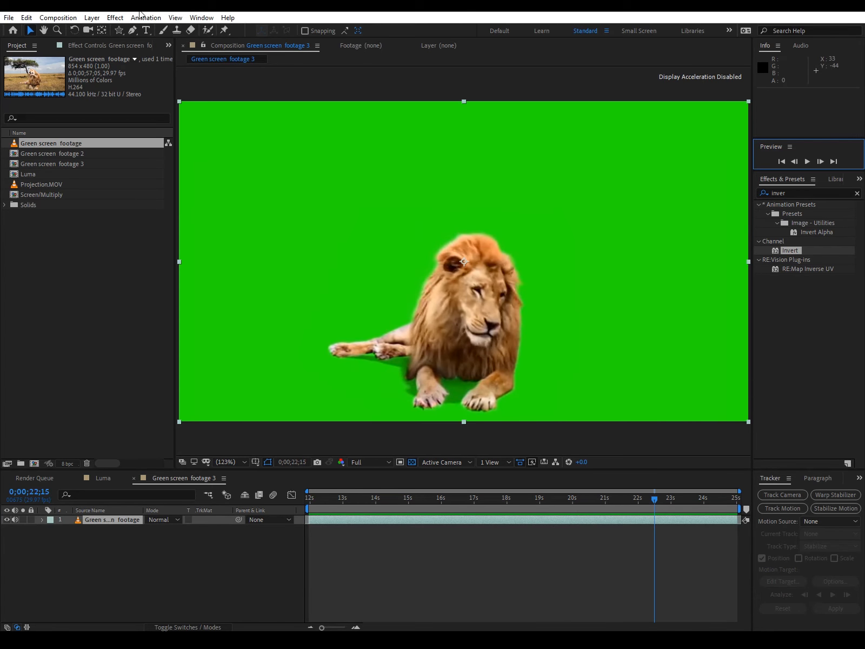
# Apply Keylight (1.2) to the green screen footage layer and sample the green background as its Screen Colour.
pyautogui.click(107, 522)
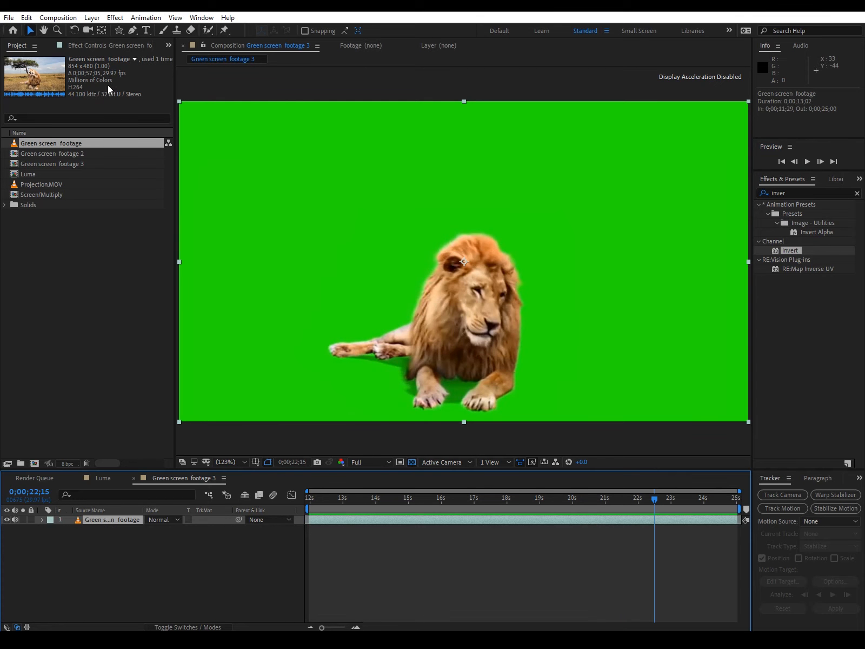
pyautogui.click(115, 18)
pyautogui.moveTo(167, 214)
pyautogui.click(311, 307)
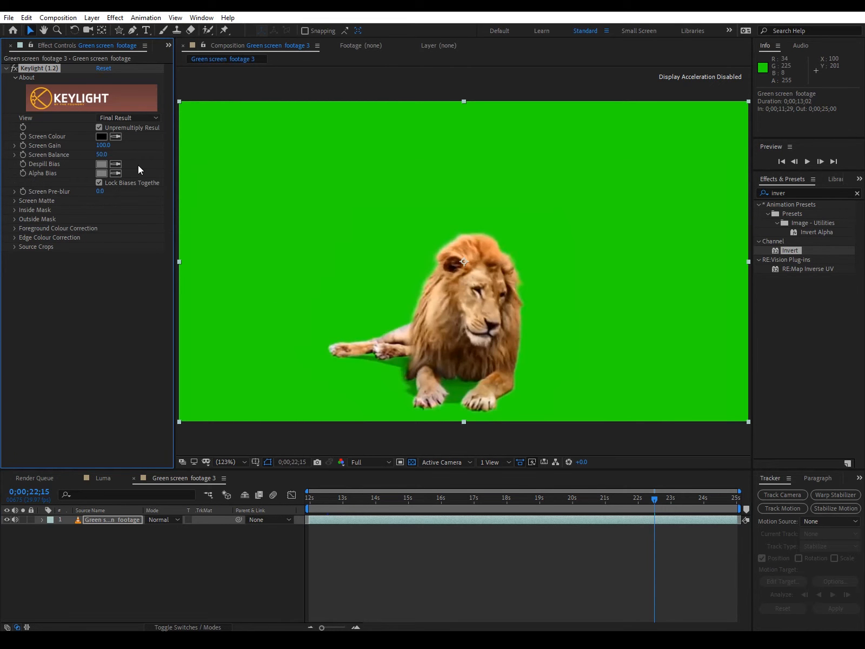
pyautogui.click(116, 137)
pyautogui.click(318, 182)
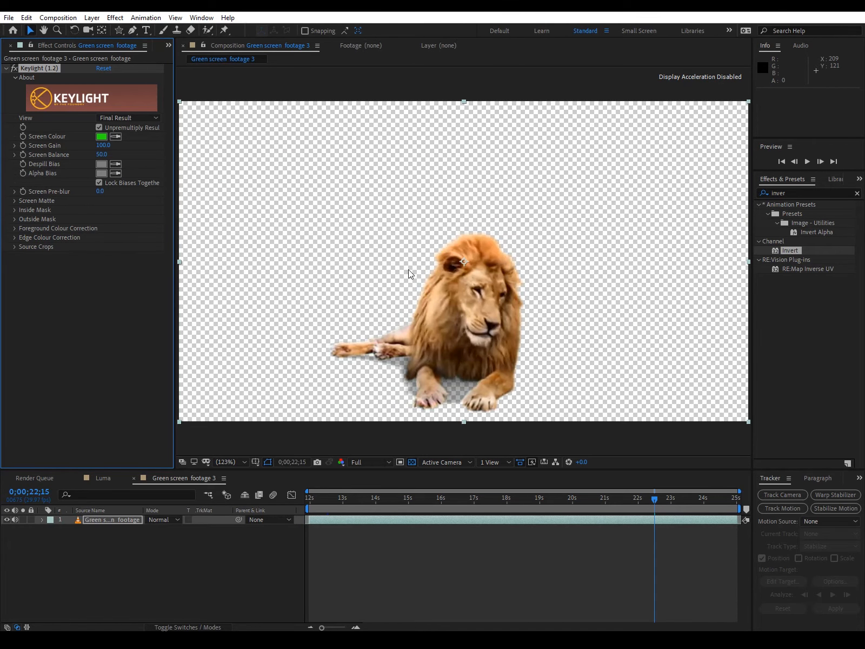
# Compare the keyed lion with and without the transparency grid, leaving the grid off.
pyautogui.click(412, 462)
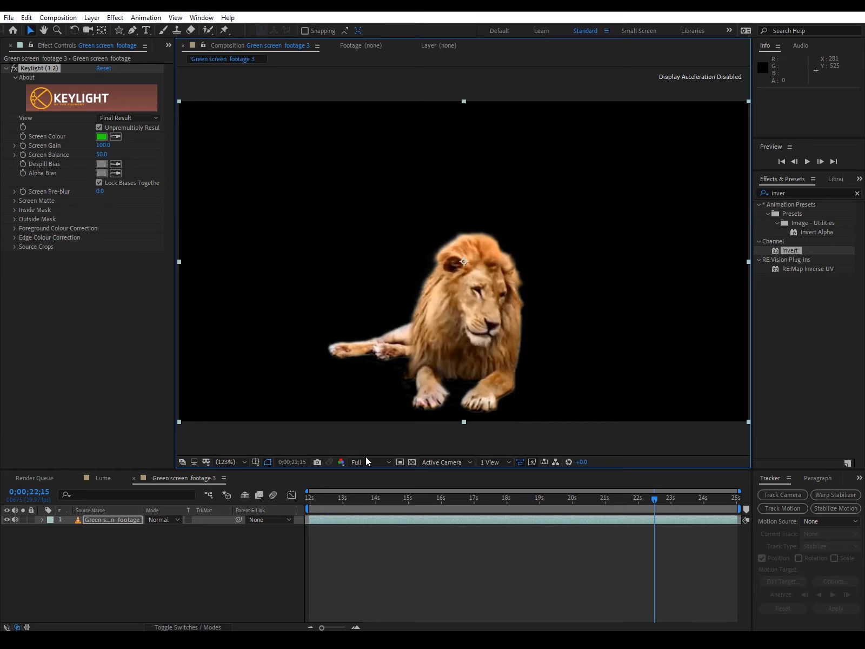
pyautogui.click(411, 462)
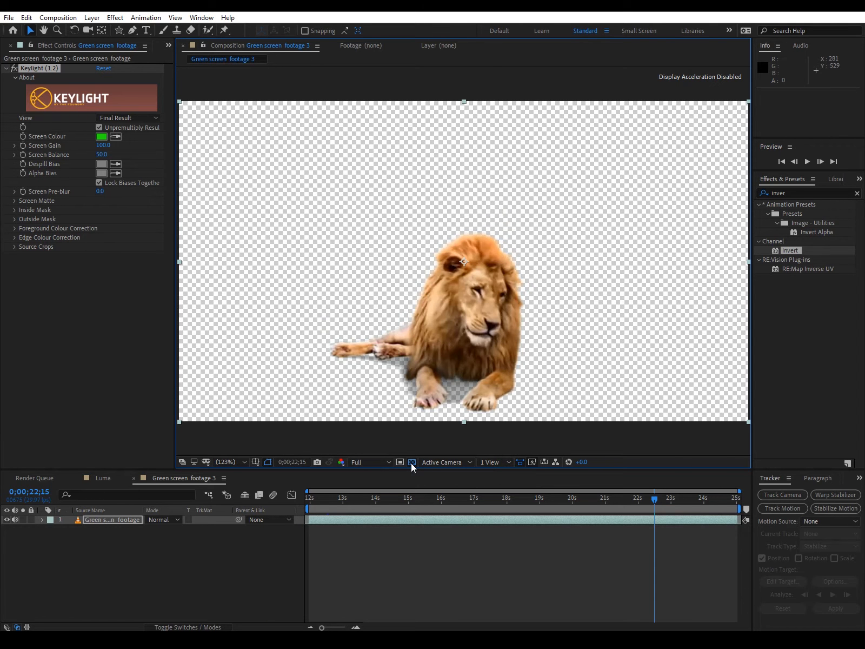
pyautogui.click(411, 462)
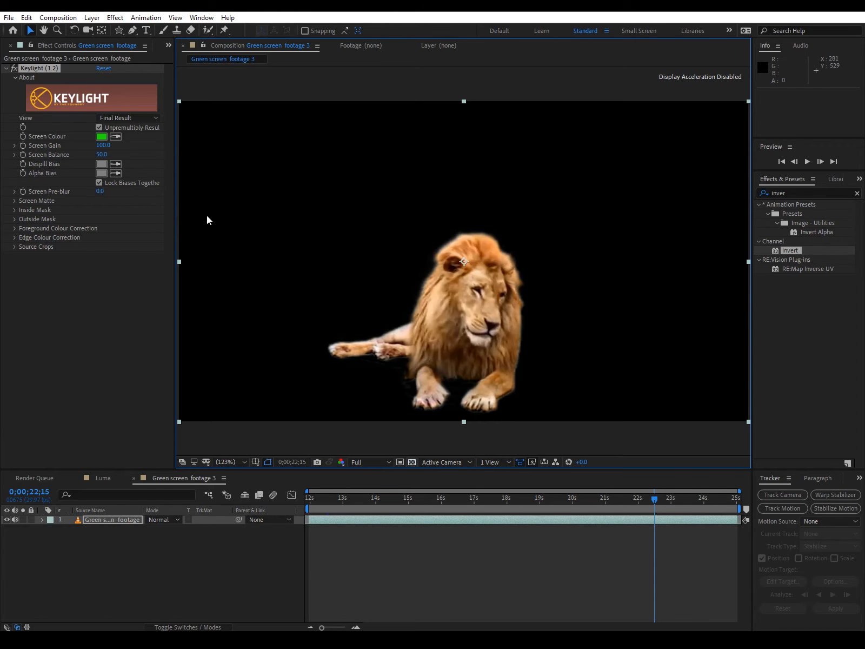
# Examine the key in Keylight's Inside Mask, Corrected Source and Colour Correction Edges views, and return the view to Final Result.
pyautogui.click(128, 118)
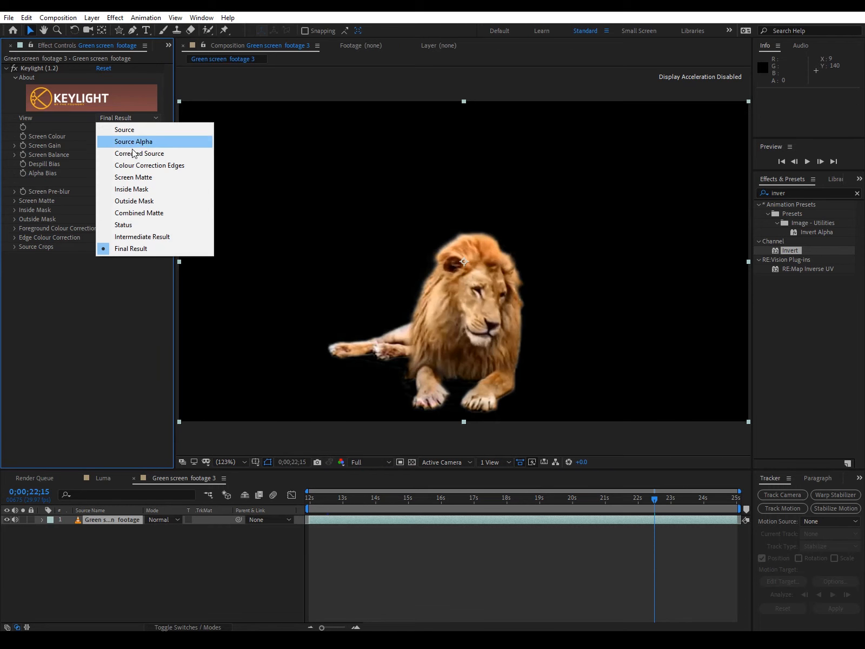
pyautogui.click(137, 189)
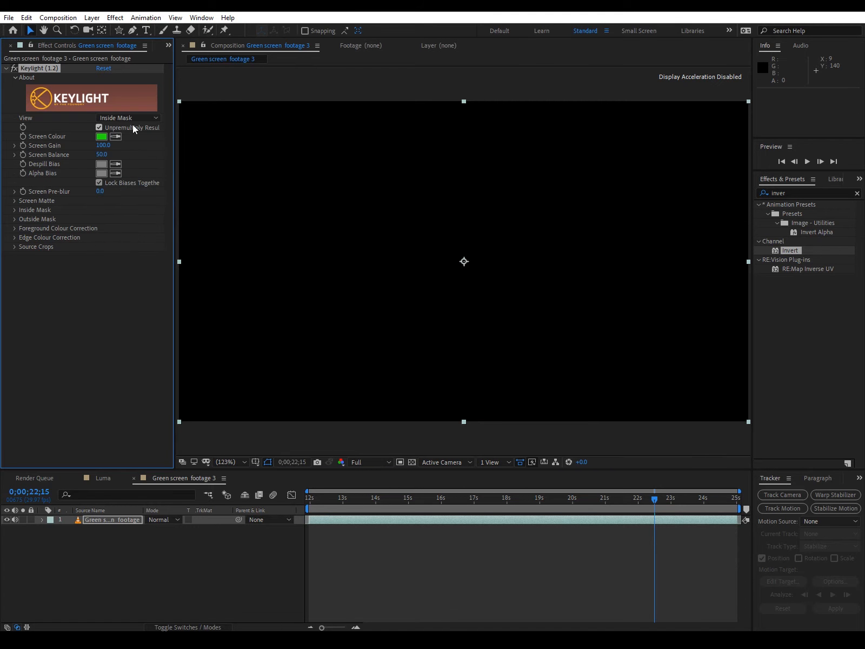
pyautogui.click(133, 120)
pyautogui.click(134, 139)
pyautogui.click(133, 118)
pyautogui.click(142, 154)
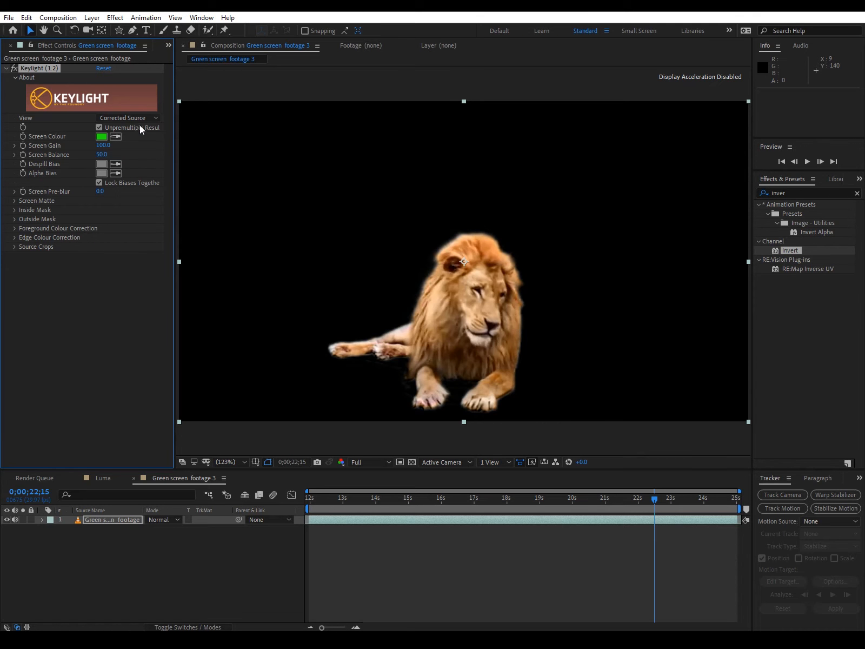
pyautogui.click(141, 119)
pyautogui.click(135, 165)
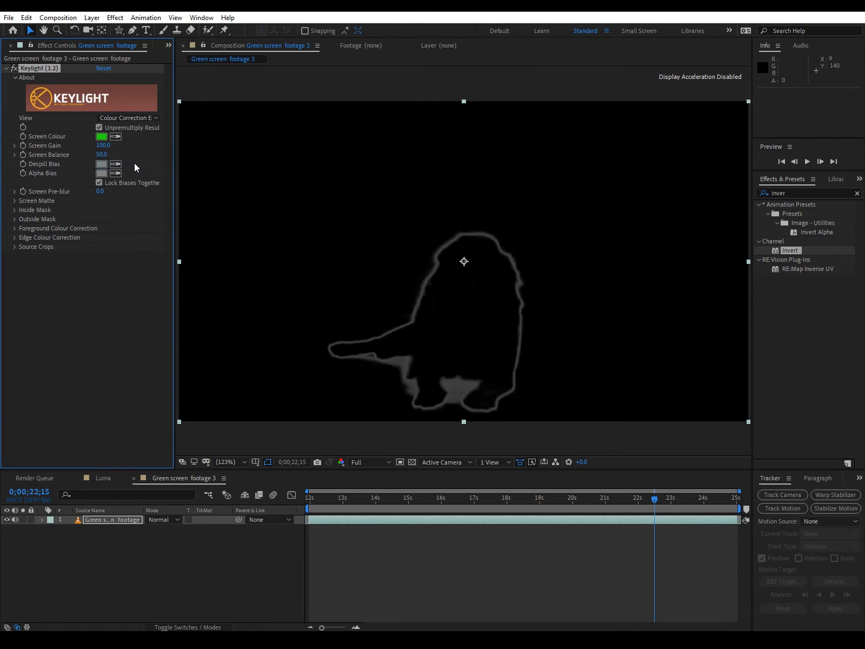
pyautogui.click(129, 118)
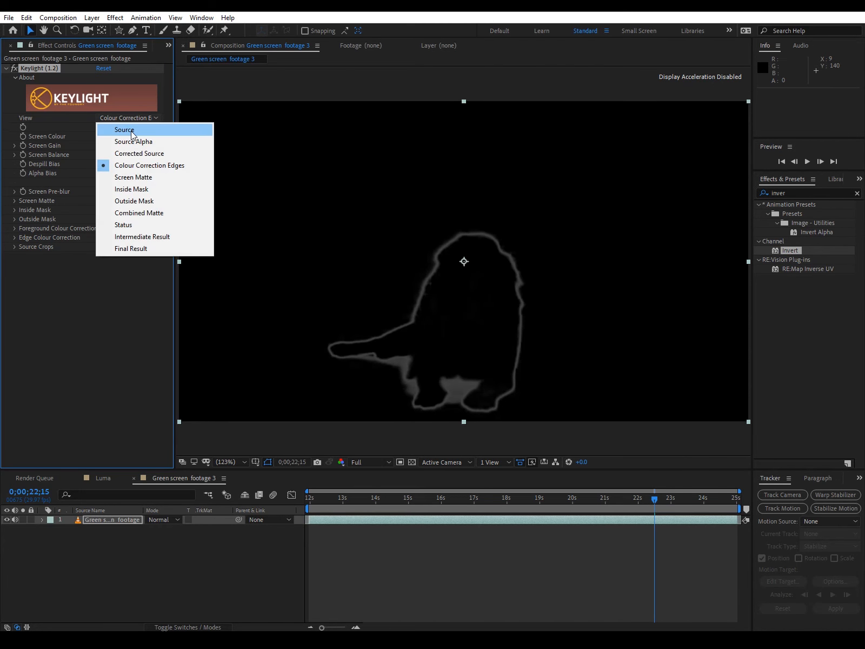
pyautogui.click(153, 249)
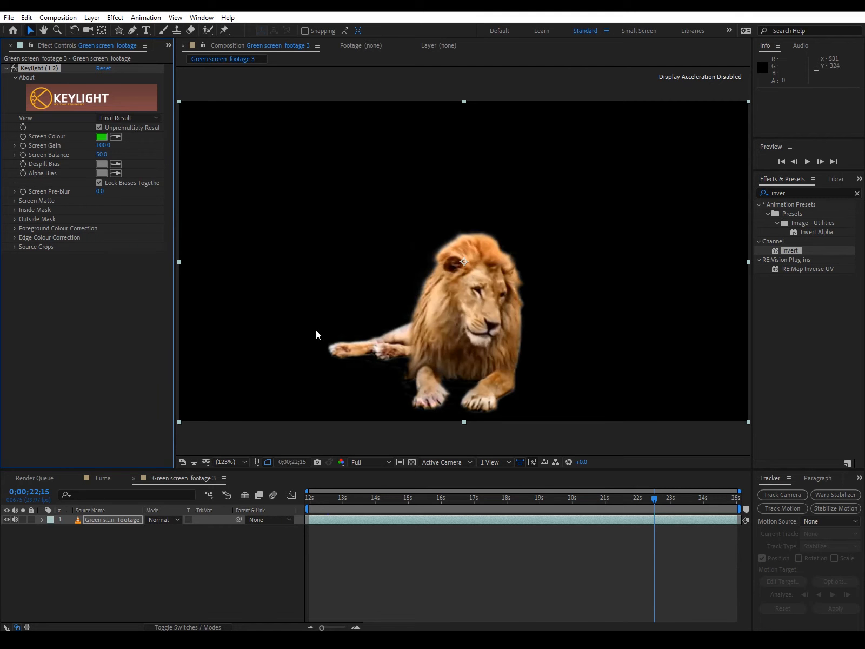
# Add Projection.MOV to the composition as the background layer beneath the keyed lion footage.
pyautogui.moveTo(373, 503)
pyautogui.mouseDown()
pyautogui.moveTo(421, 499)
pyautogui.moveTo(382, 499)
pyautogui.mouseUp()
pyautogui.click(168, 45)
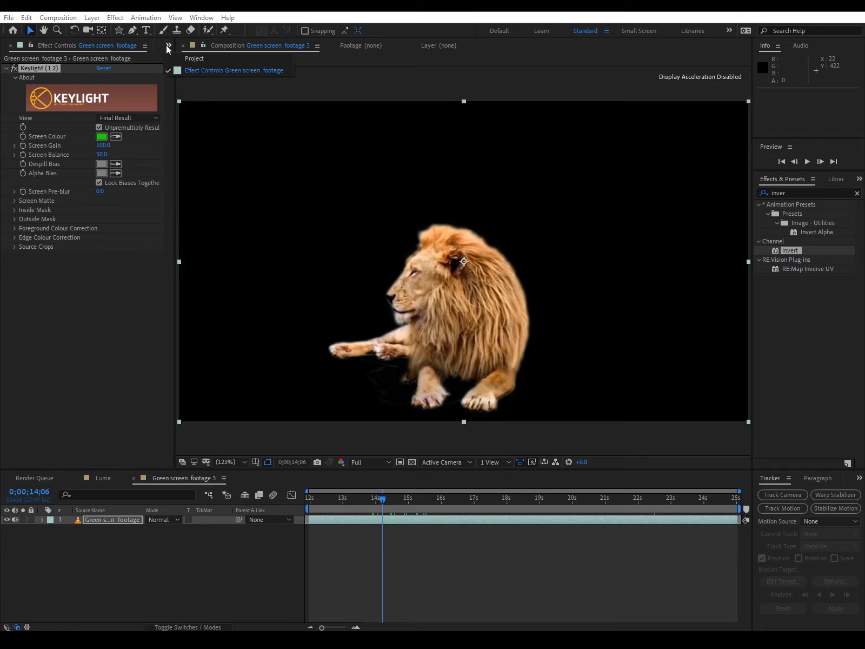
pyautogui.click(174, 57)
pyautogui.moveTo(36, 185); pyautogui.dragTo(93, 531)
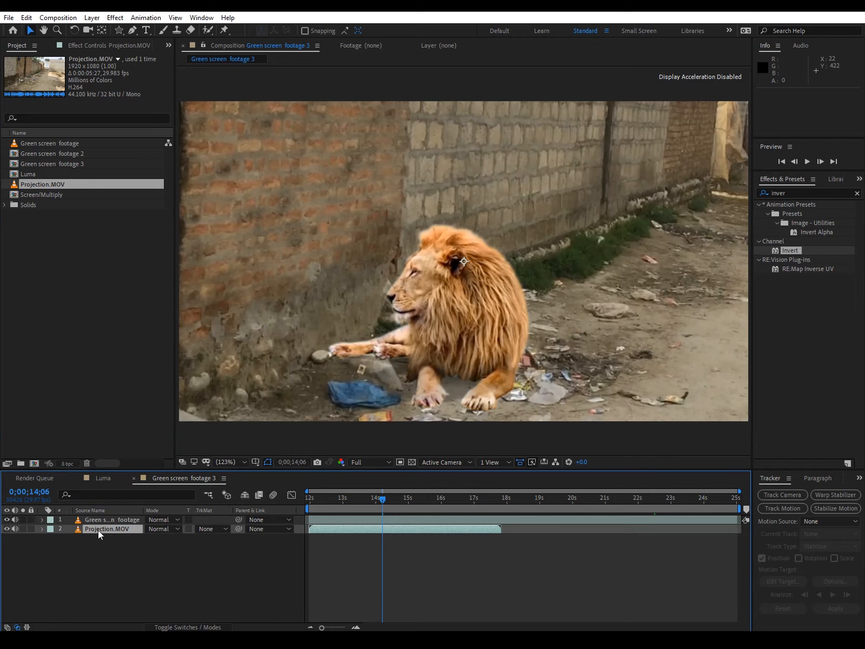
# Scale the Projection.MOV layer to the frame with Fit to Comp.
pyautogui.click(127, 519)
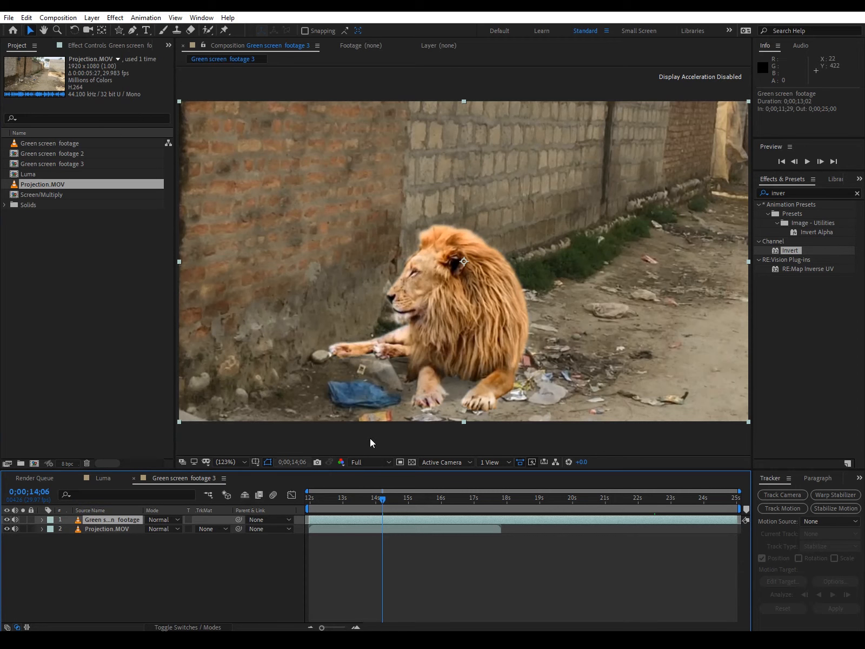
pyautogui.click(116, 529)
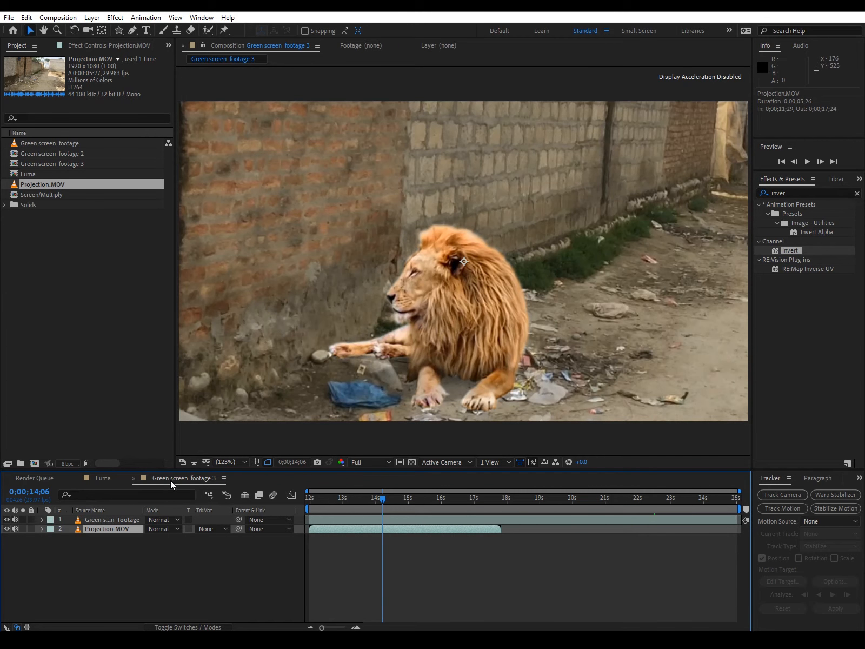
pyautogui.click(127, 518)
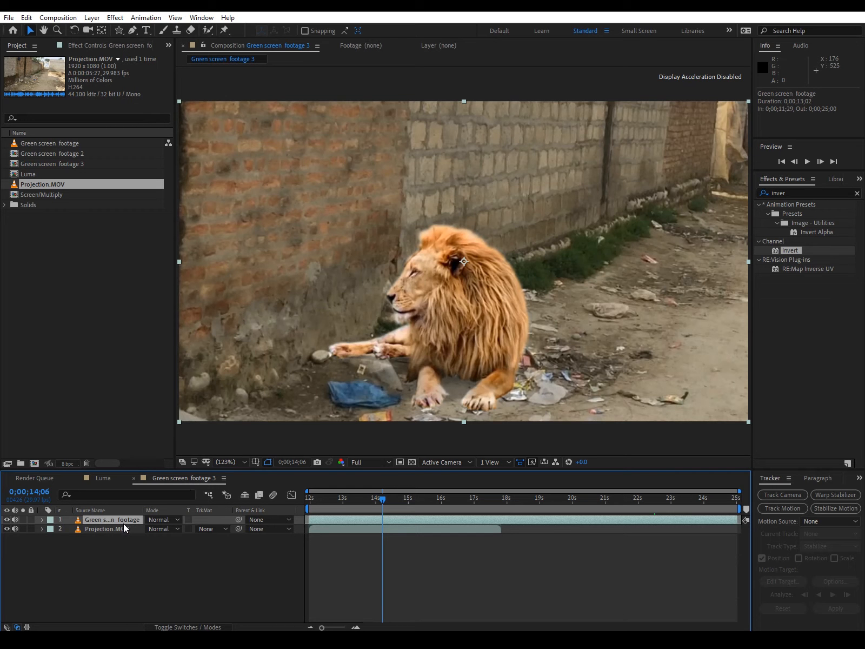
pyautogui.click(123, 528)
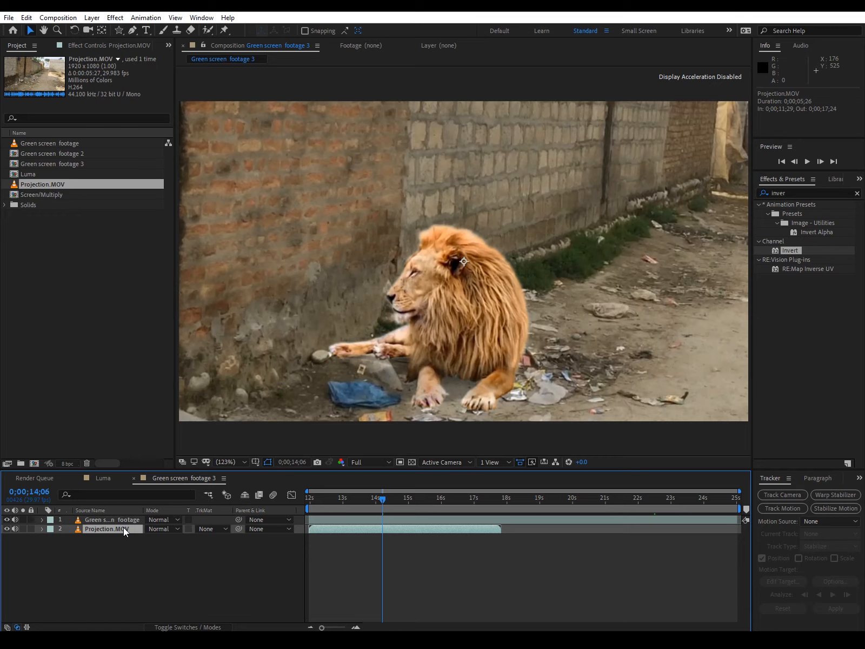
pyautogui.rightClick(124, 527)
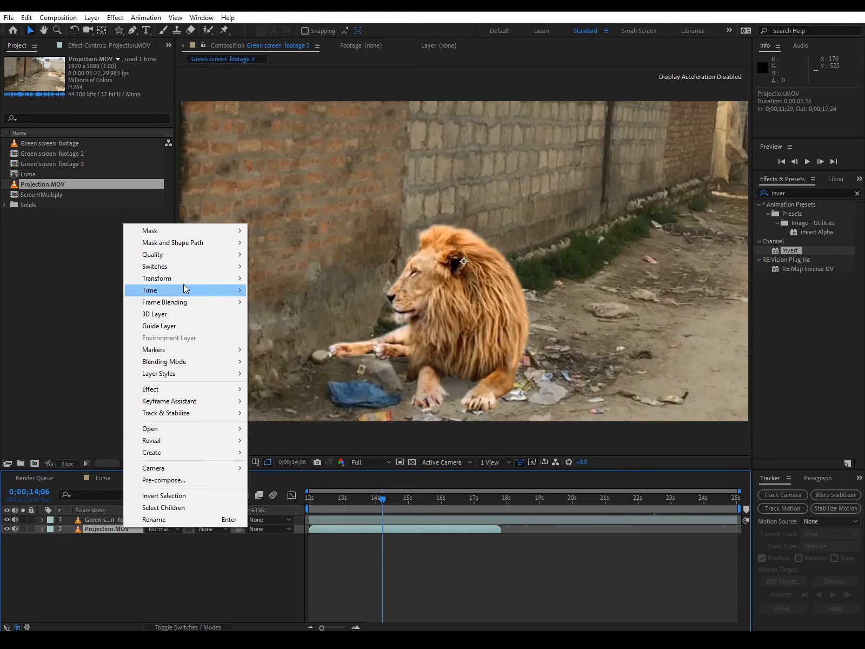
pyautogui.moveTo(188, 279)
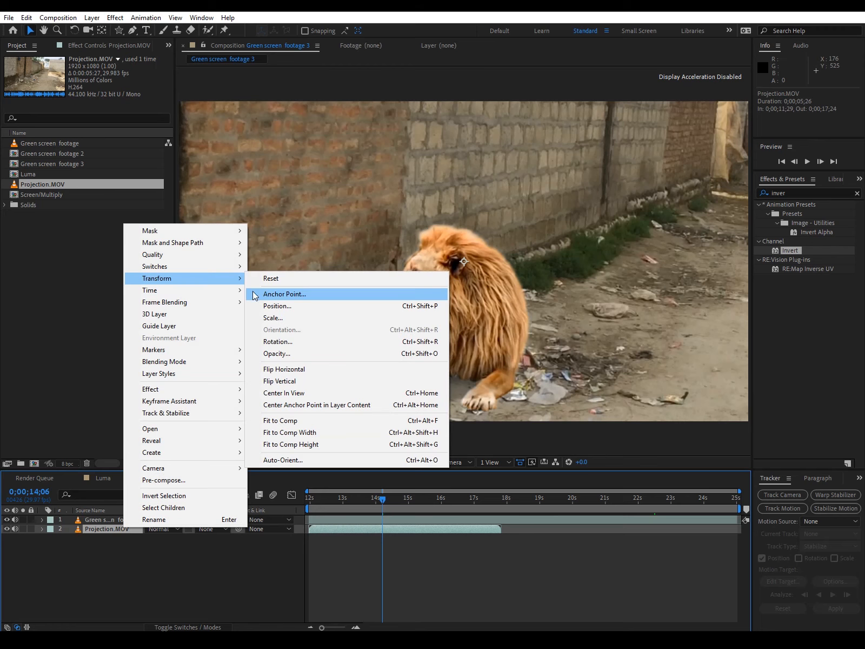
pyautogui.click(281, 420)
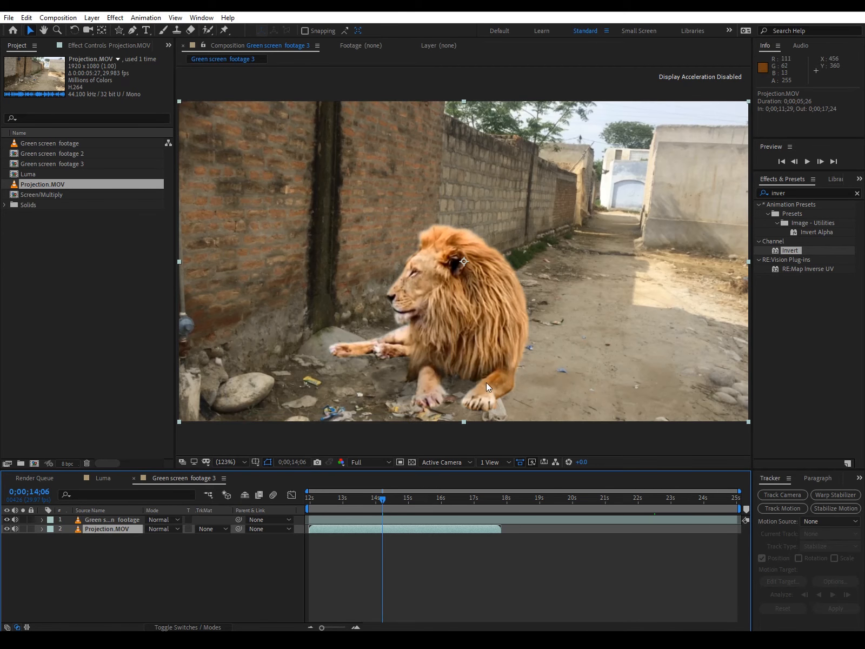
# End the work area where the Projection.MOV clip ends, near 0;00;17;22, and trim the composition to it.
pyautogui.moveTo(384, 499); pyautogui.dragTo(498, 507)
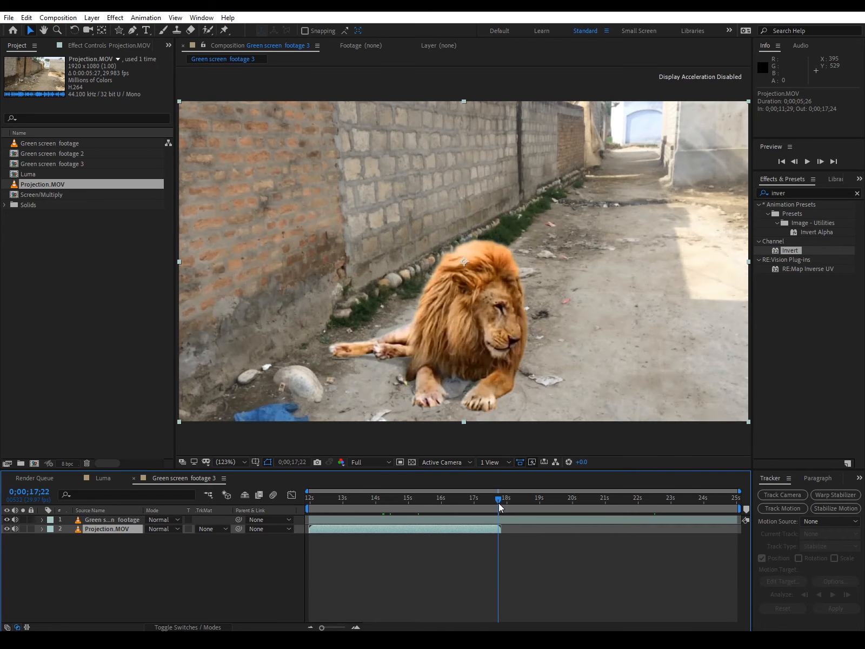
pyautogui.rightClick(475, 513)
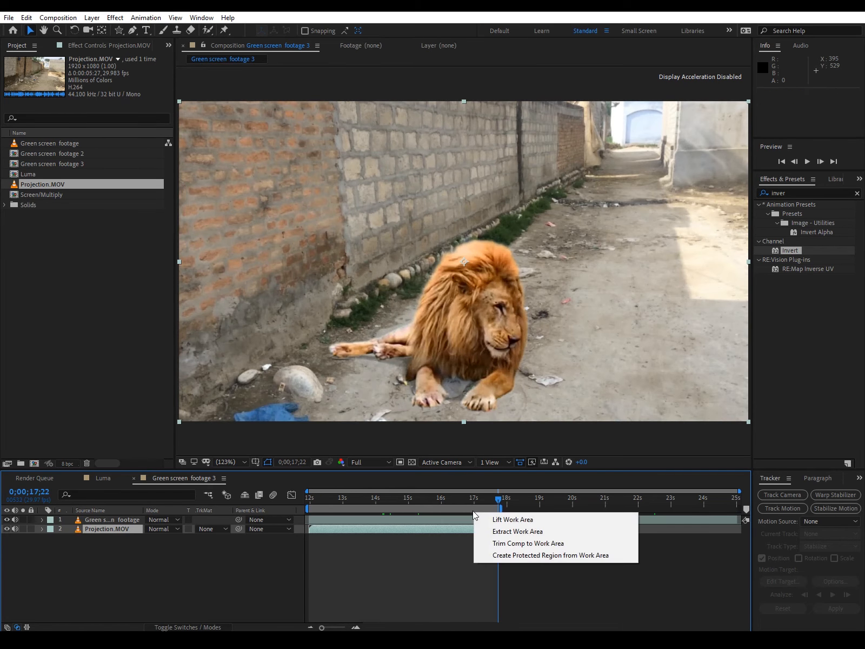
pyautogui.click(474, 543)
# Scrub through the trimmed composition to check the lion against the moving alley background.
pyautogui.moveTo(500, 495); pyautogui.dragTo(365, 502)
pyautogui.moveTo(425, 512); pyautogui.dragTo(329, 511)
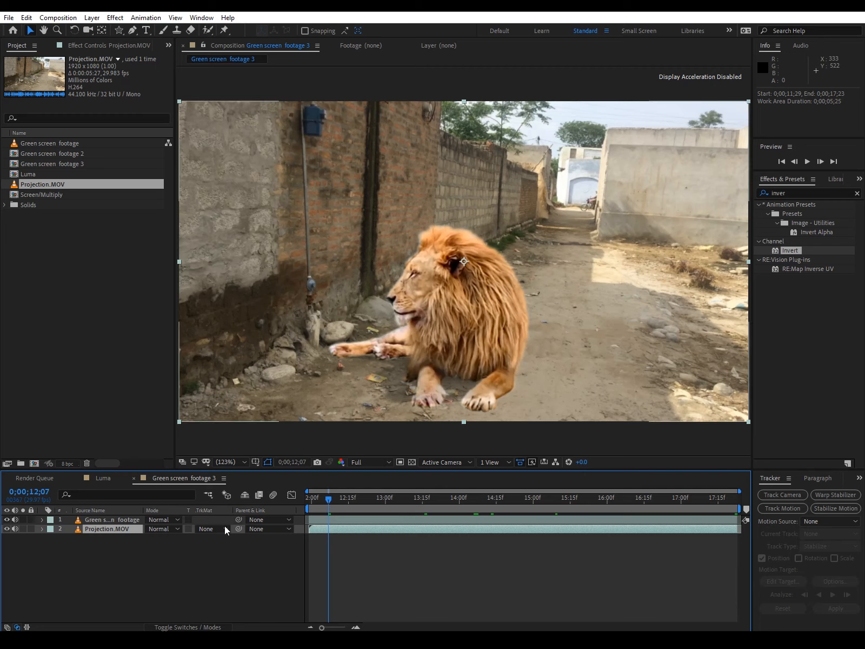
pyautogui.moveTo(324, 502); pyautogui.dragTo(356, 506)
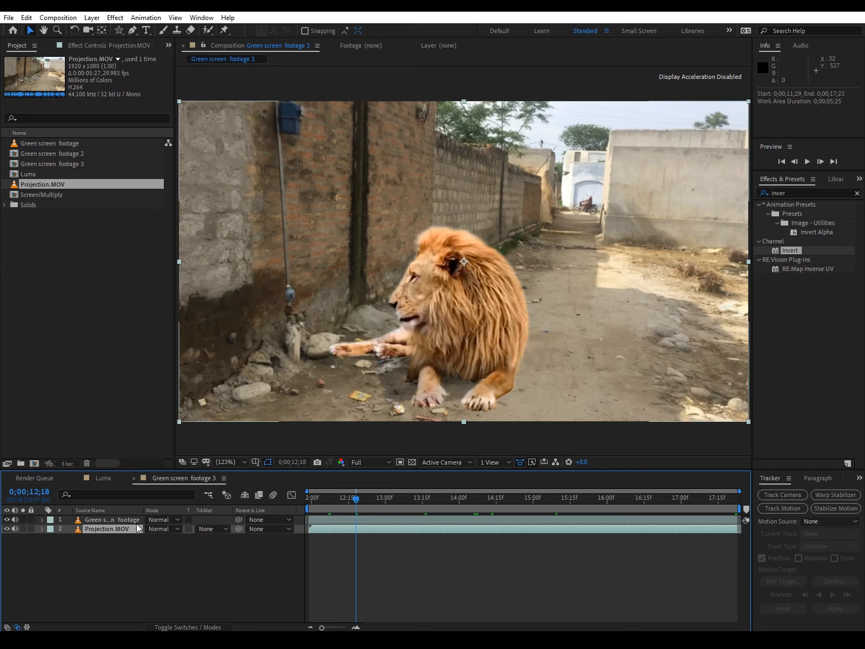
# Review the Keylight settings and the blending mode options of the Green screen footage layer.
pyautogui.click(111, 520)
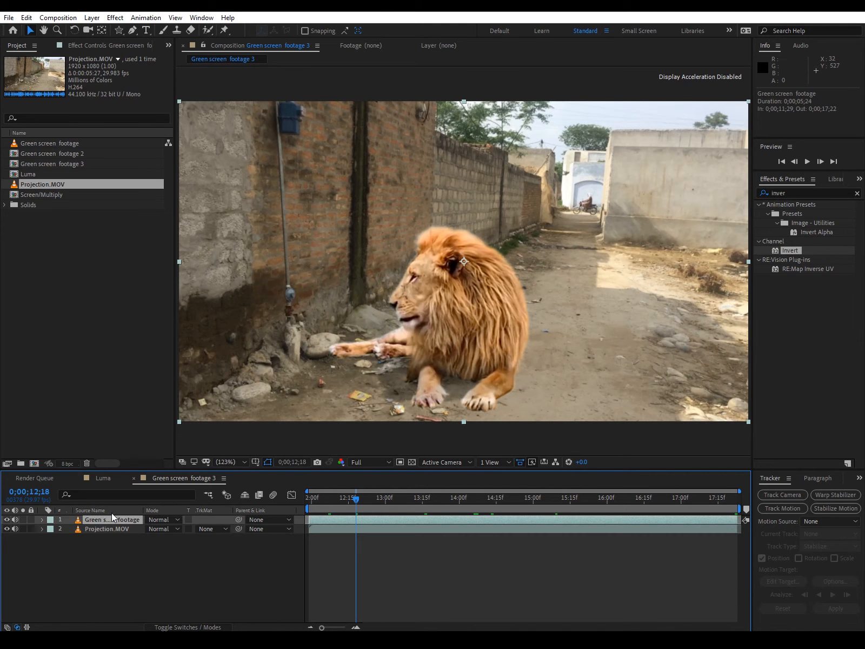
pyautogui.click(97, 46)
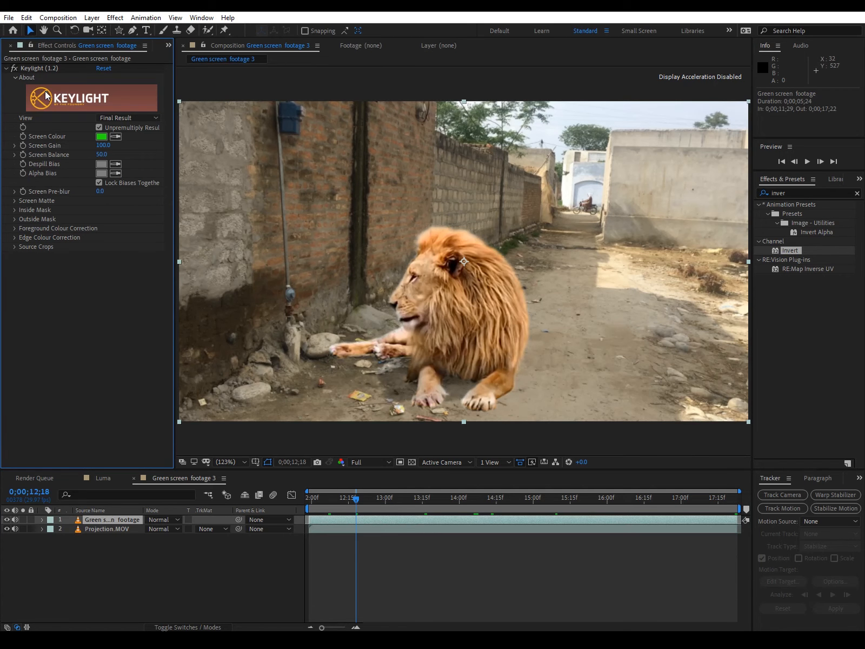
pyautogui.click(154, 518)
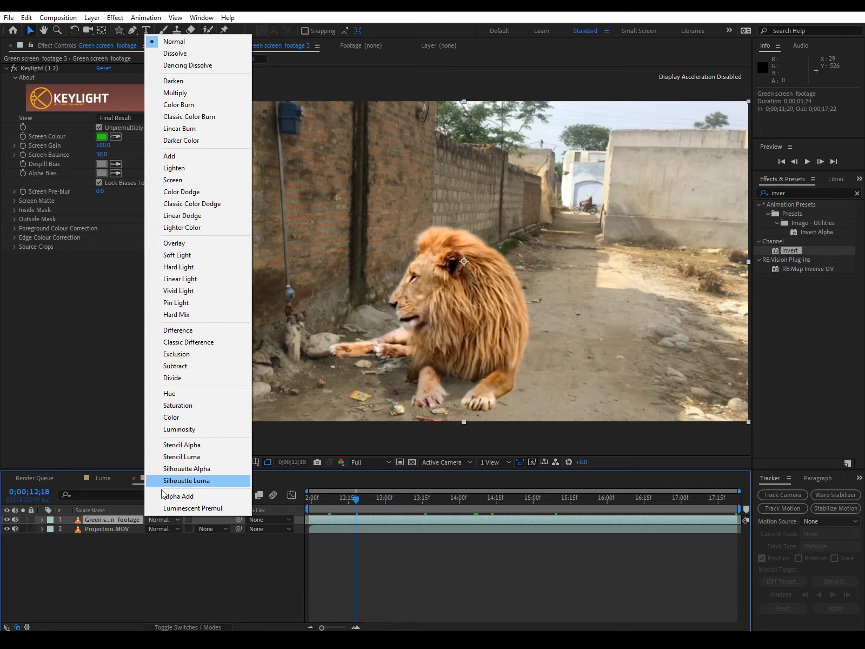
pyautogui.click(121, 523)
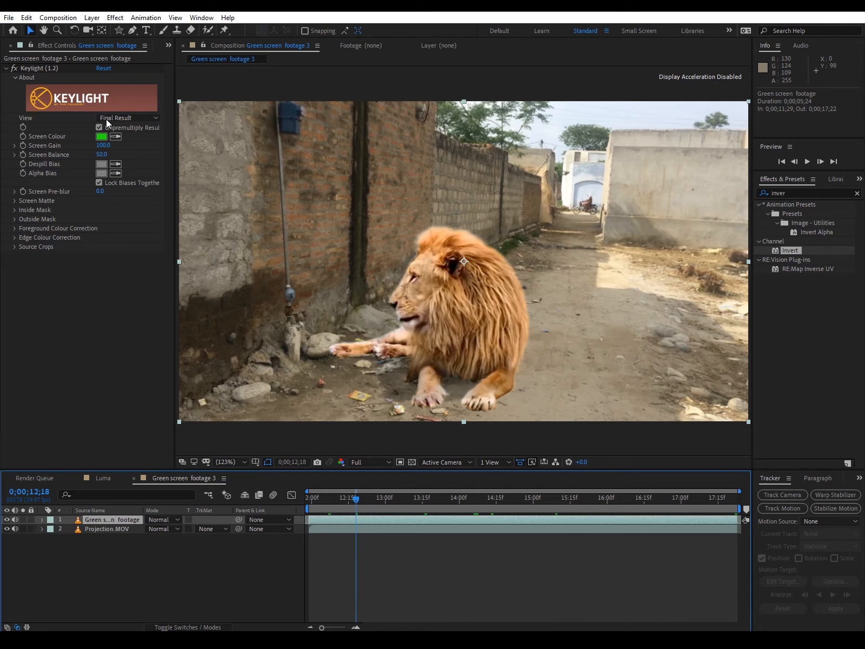
# Add the Luma star composition as the topmost layer and hide the Green screen footage layer.
pyautogui.click(168, 47)
pyautogui.click(180, 55)
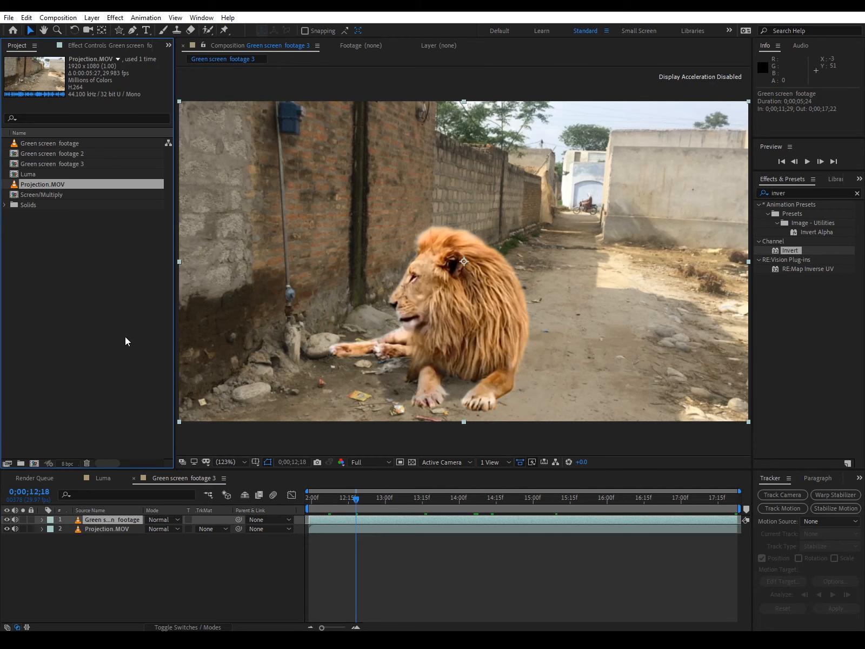
pyautogui.click(23, 175)
pyautogui.moveTo(23, 174); pyautogui.dragTo(86, 521)
pyautogui.click(6, 529)
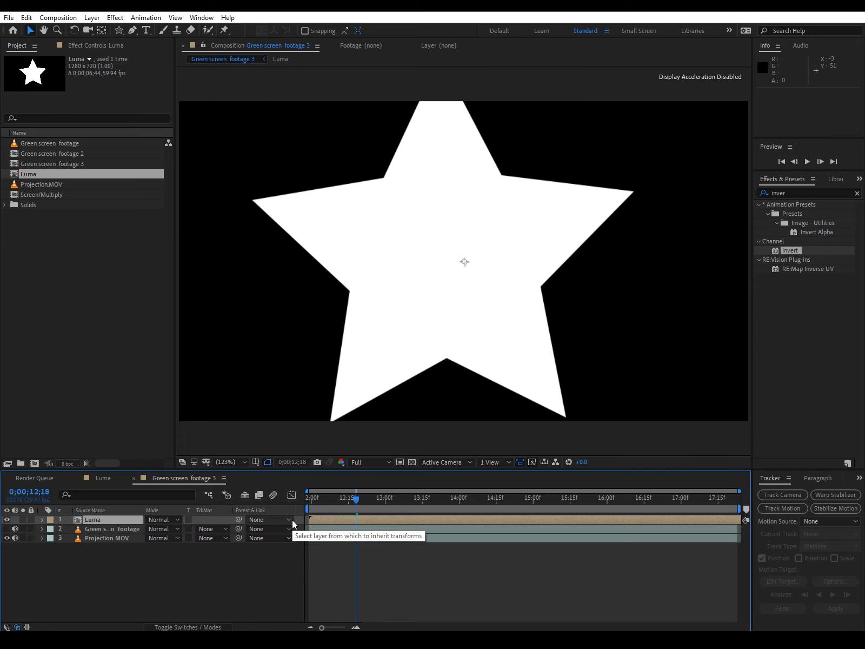
# Scale the Luma layer to 70% so the whole star fits in the frame.
pyautogui.press('s')
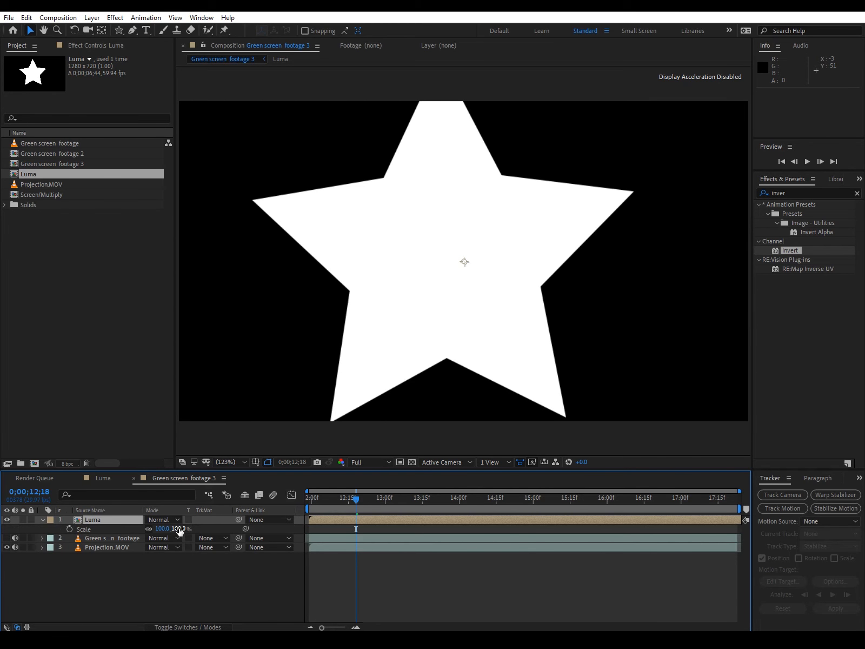
pyautogui.moveTo(176, 529); pyautogui.dragTo(166, 533)
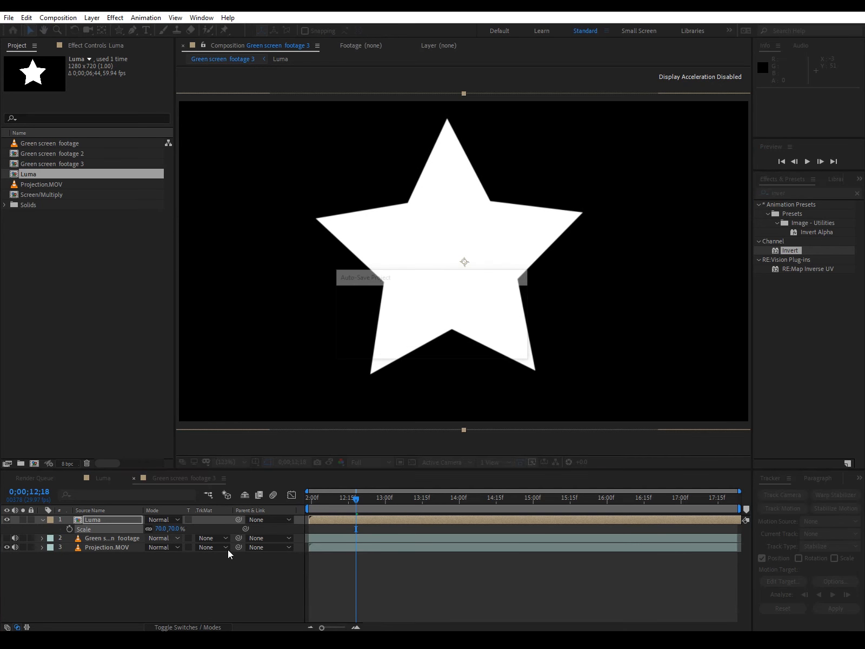
pyautogui.click(152, 590)
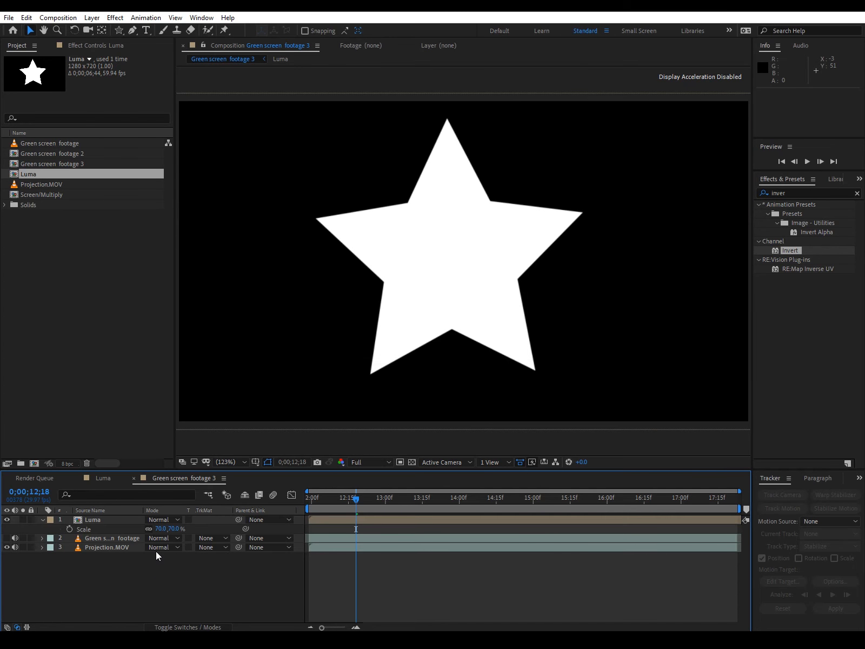
pyautogui.click(42, 519)
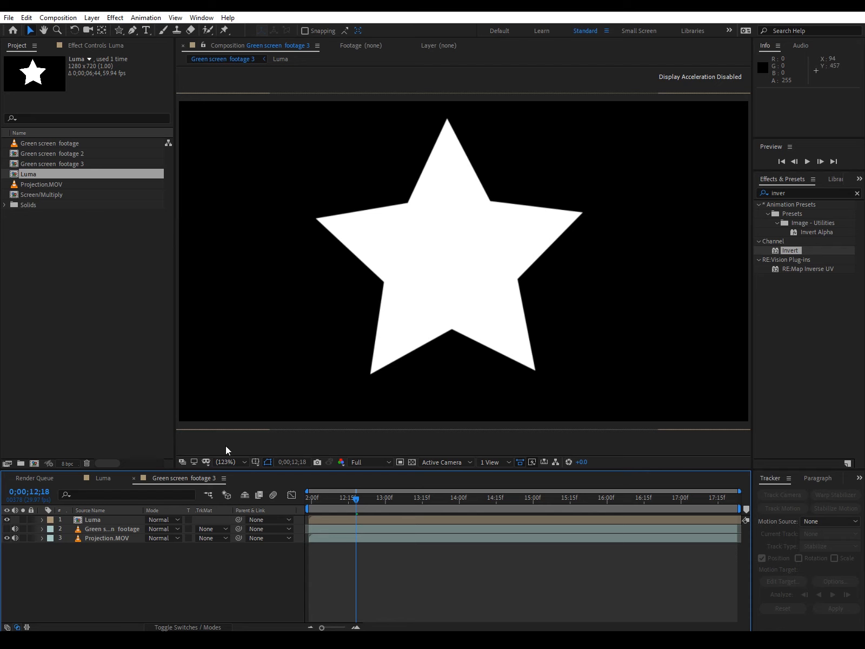
# Place Projection.MOV directly beneath the Luma layer and delete the Green screen footage layer.
pyautogui.click(104, 529)
pyautogui.moveTo(103, 532); pyautogui.dragTo(102, 550)
pyautogui.click(115, 529)
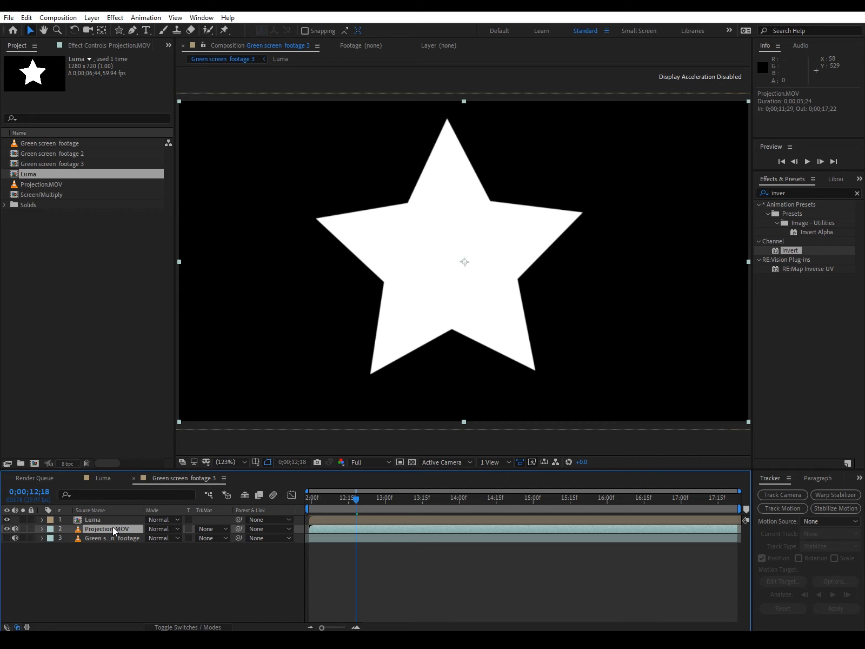
pyautogui.click(112, 520)
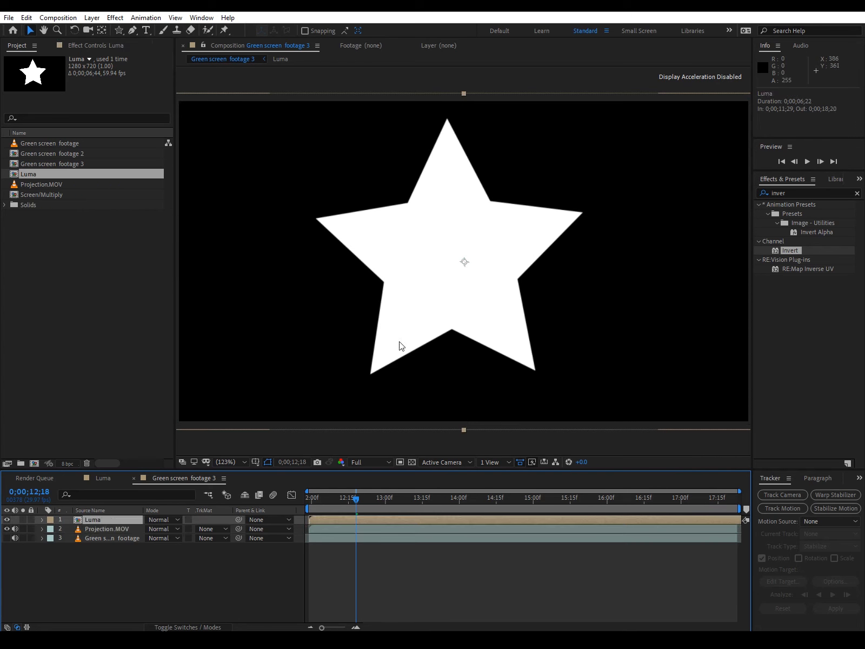
pyautogui.click(132, 529)
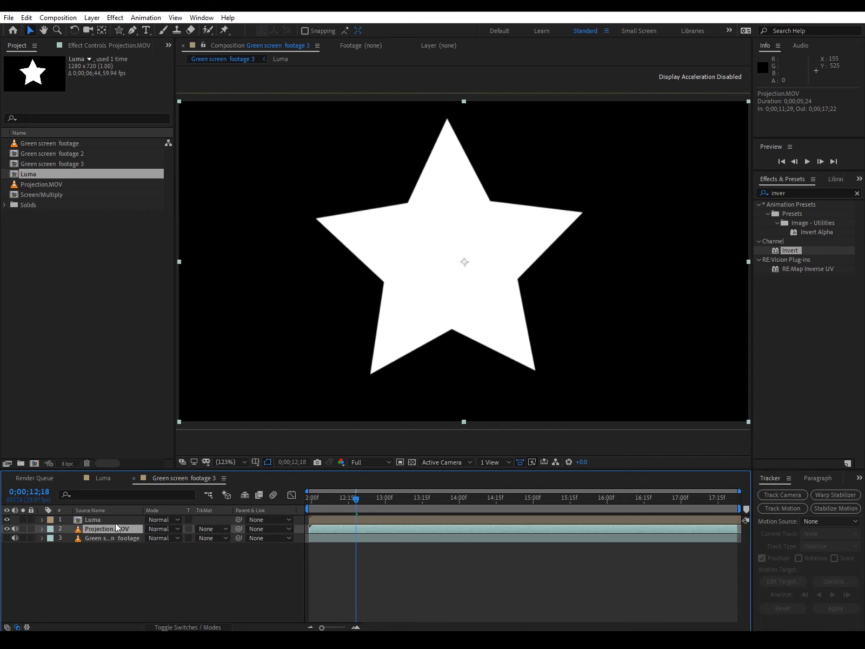
pyautogui.click(92, 540)
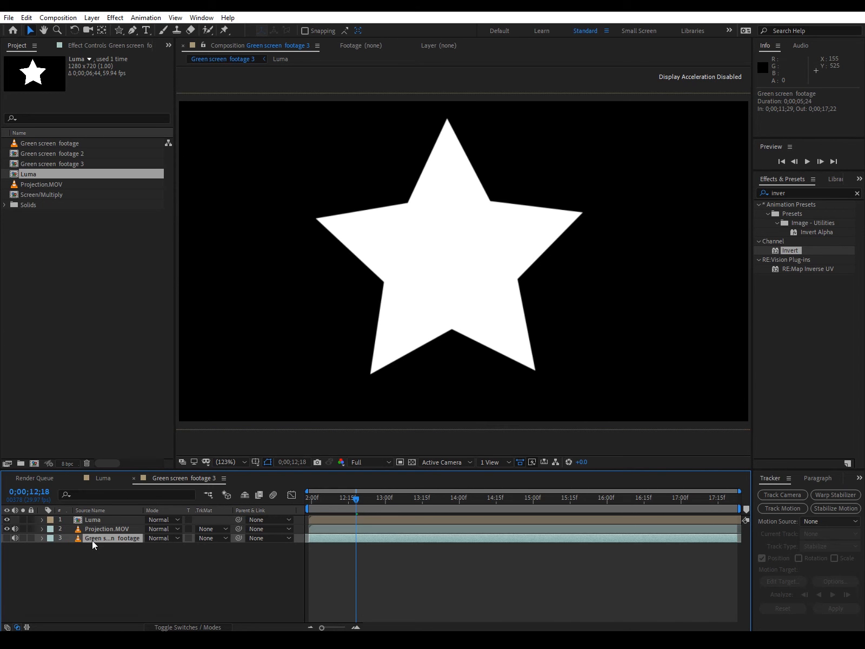
pyautogui.press('Delete')
# Set the Projection.MOV track matte to Luma Matte "Luma" and scrub to 0;00;12;08 to check it.
pyautogui.click(104, 529)
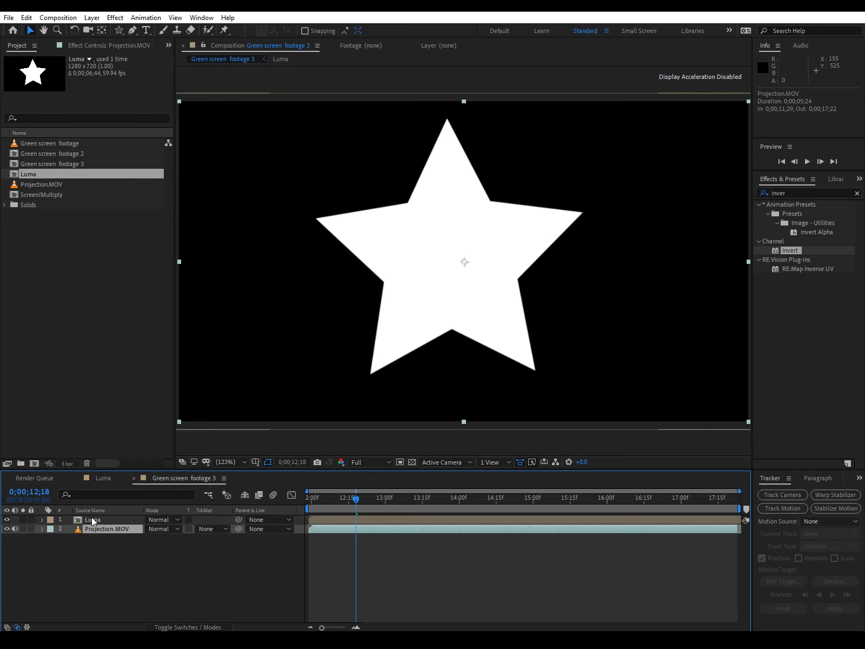
pyautogui.click(211, 529)
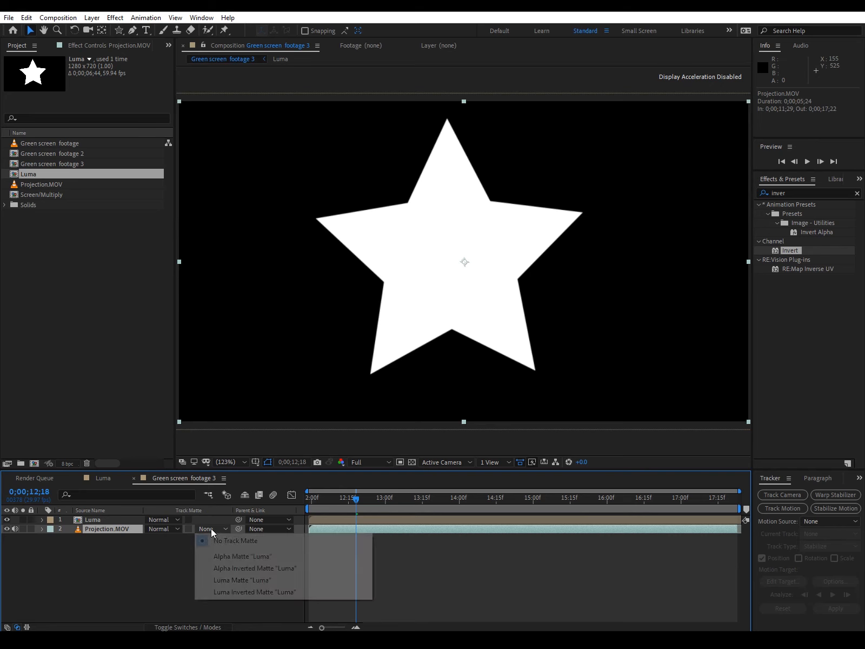
pyautogui.click(222, 578)
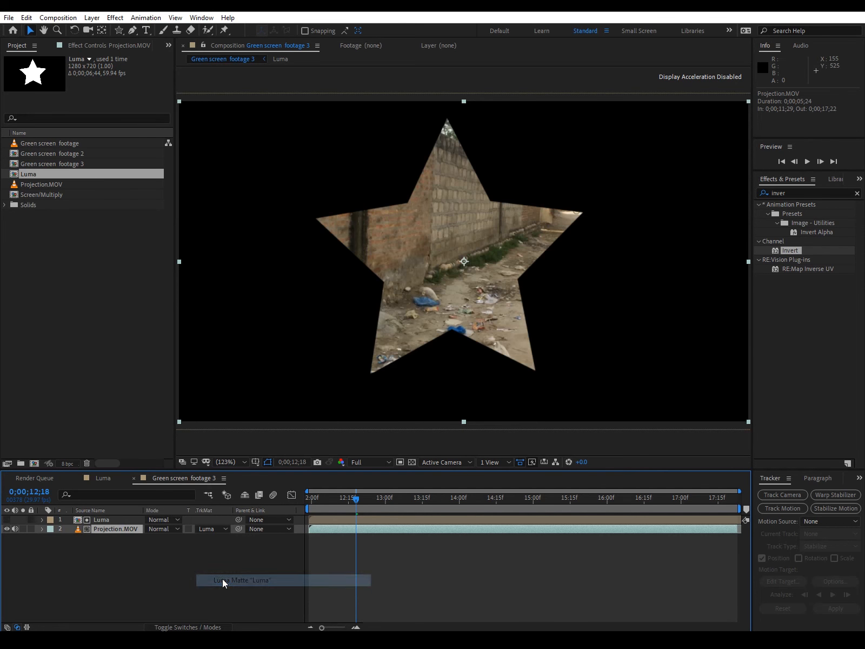
pyautogui.moveTo(352, 502); pyautogui.dragTo(330, 505)
# Remove the luma matte from Projection.MOV and make the Luma layer visible again.
pyautogui.click(205, 529)
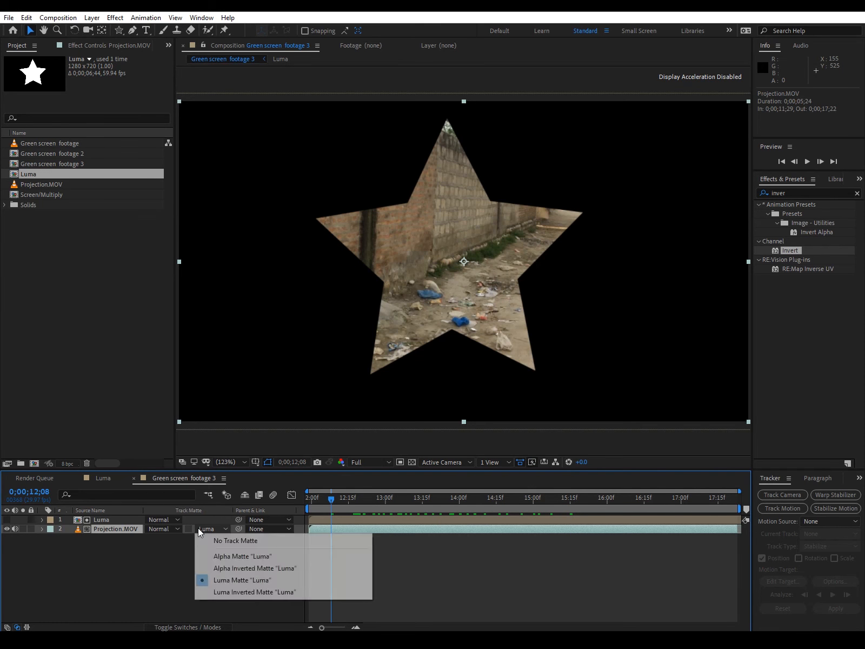
pyautogui.click(216, 540)
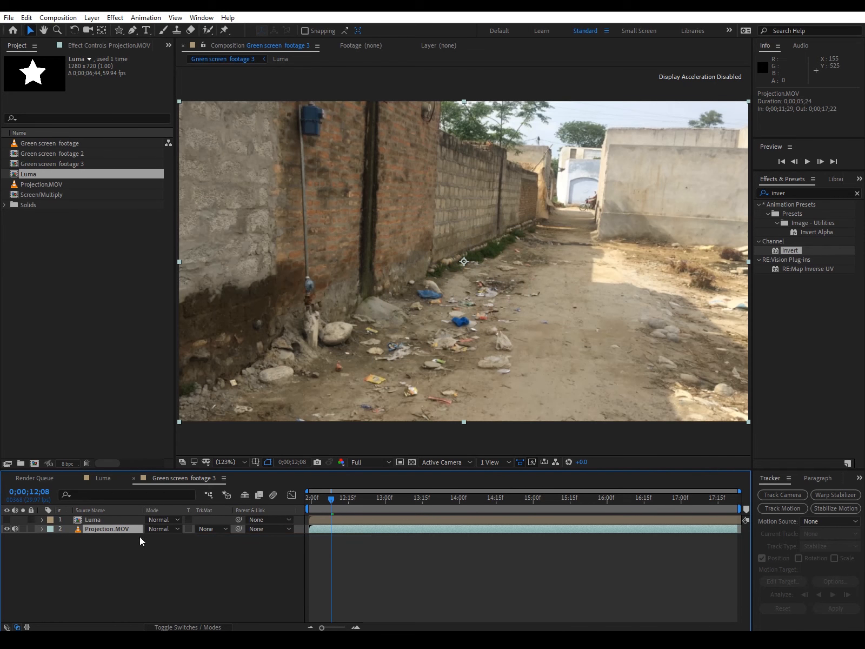
pyautogui.click(7, 519)
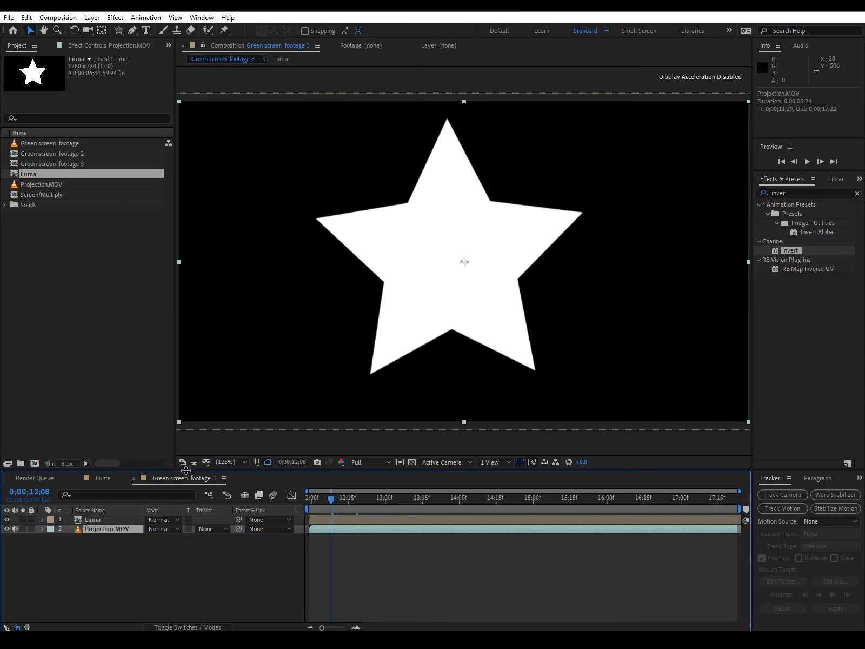
# Try Luma Matte "Luma" again on Projection.MOV, followed by Luma Inverted Matte "Luma".
pyautogui.click(111, 521)
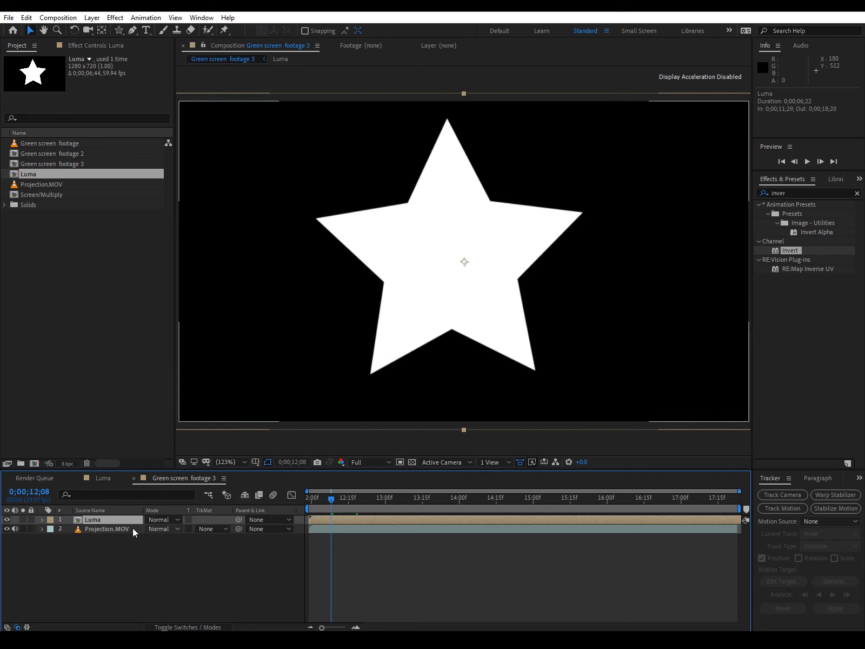
pyautogui.click(213, 530)
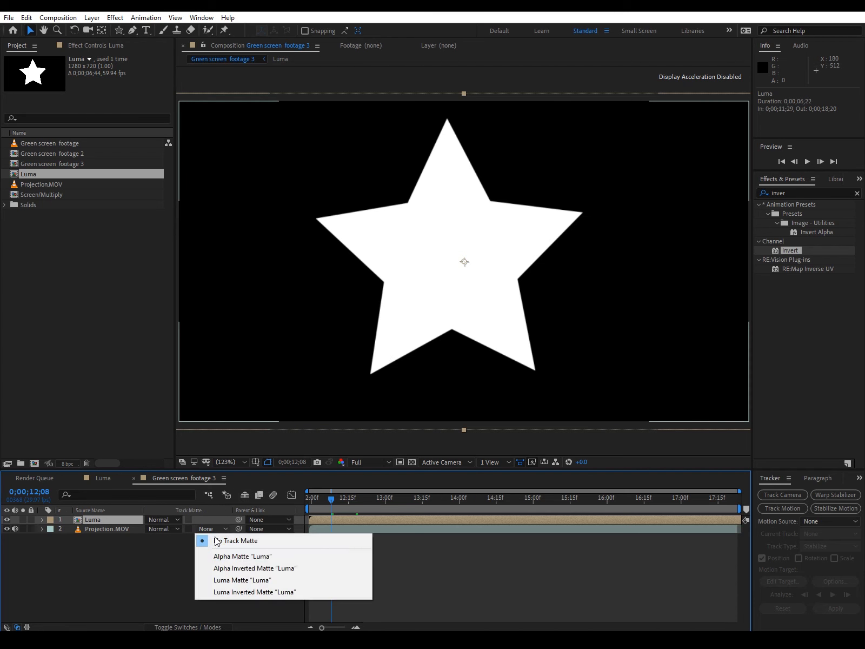
pyautogui.click(223, 580)
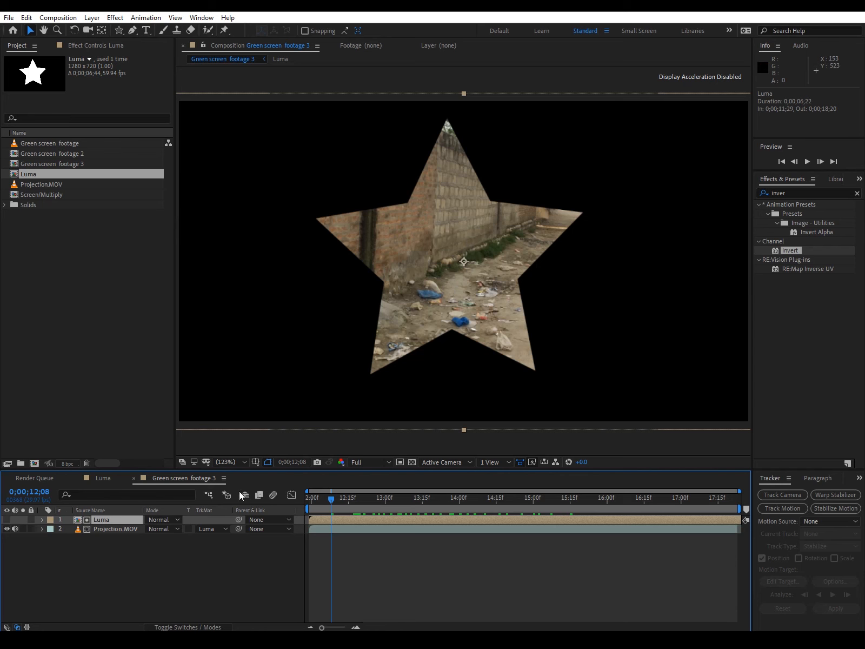
pyautogui.click(220, 526)
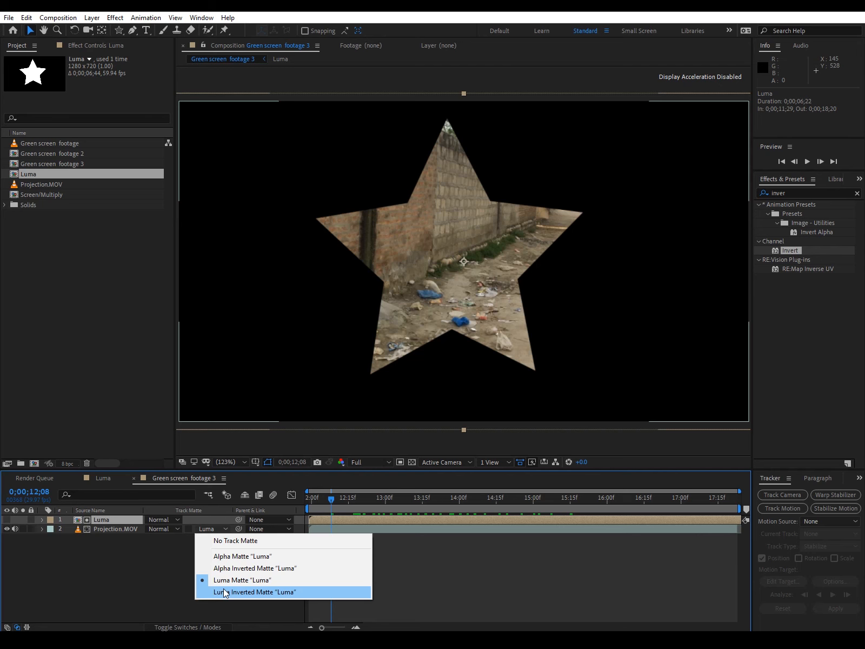
pyautogui.click(223, 590)
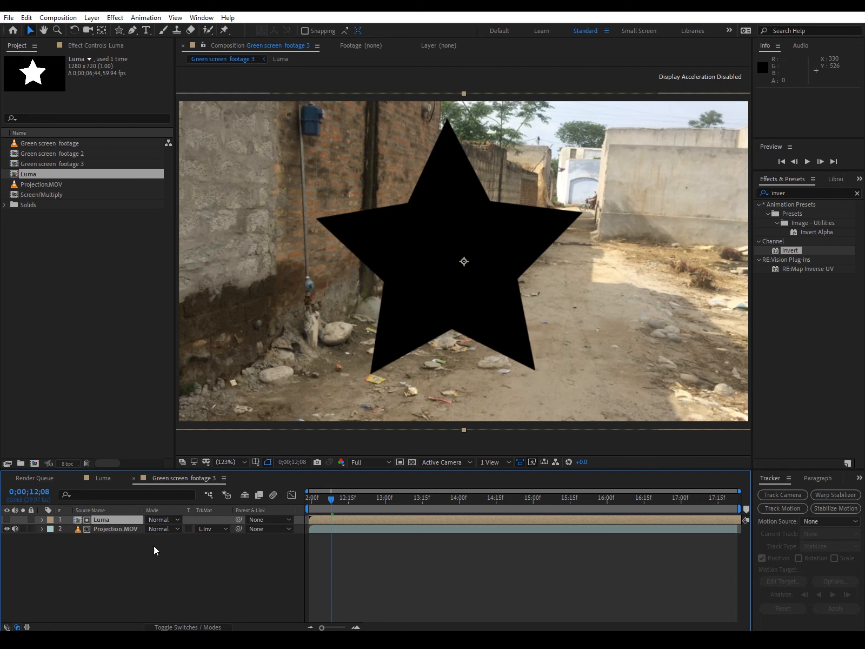
# Set Projection.MOV back to No Track Matte and turn the Luma layer's visibility on.
pyautogui.click(199, 531)
pyautogui.click(213, 538)
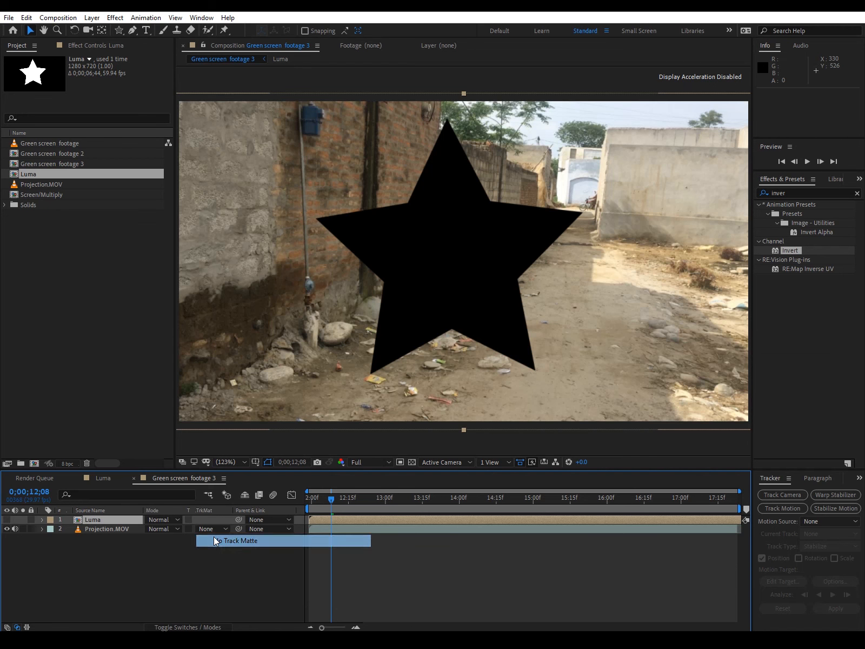
pyautogui.click(7, 520)
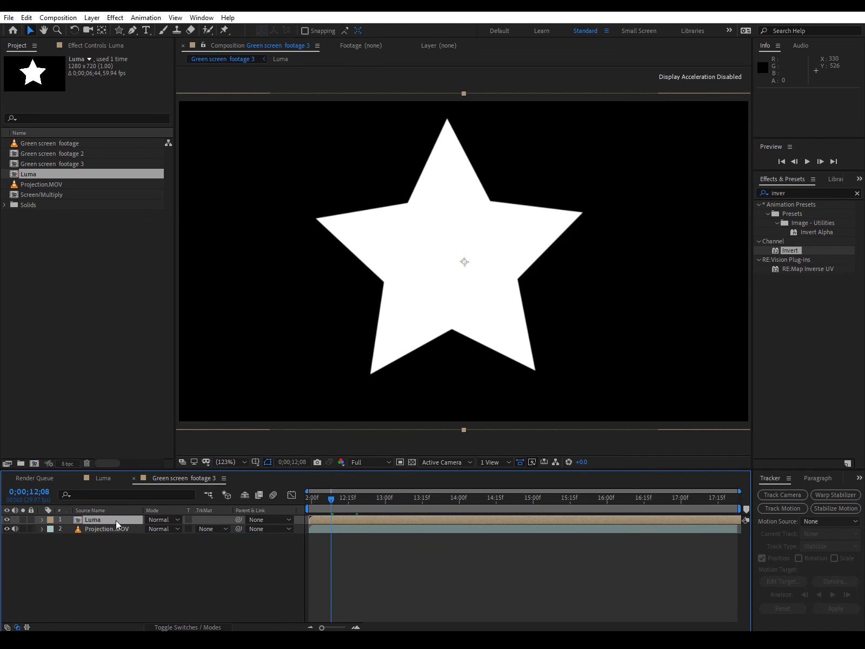
# Try the Multiply and Screen blending modes on the Luma layer over Projection.MOV.
pyautogui.click(155, 522)
pyautogui.click(175, 92)
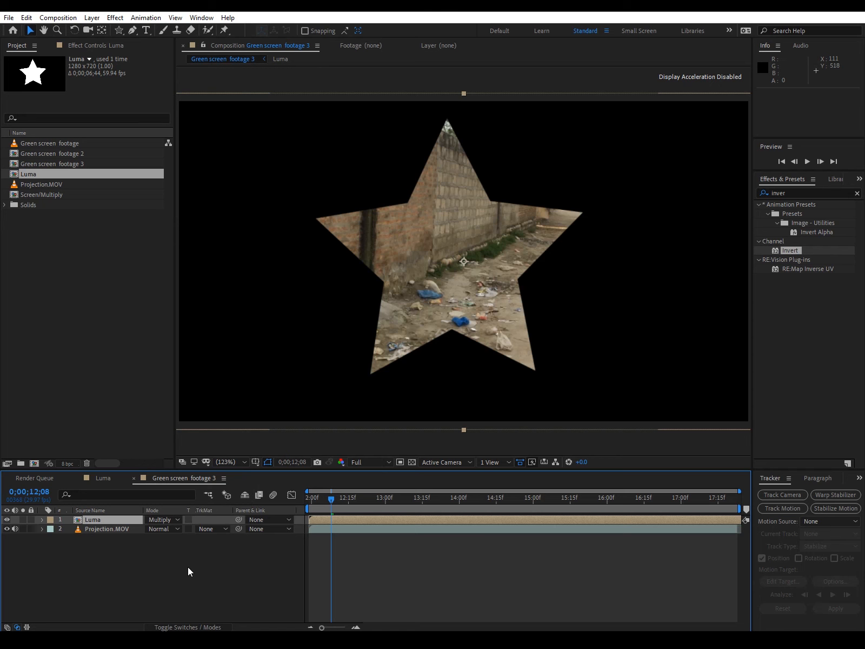
pyautogui.click(176, 522)
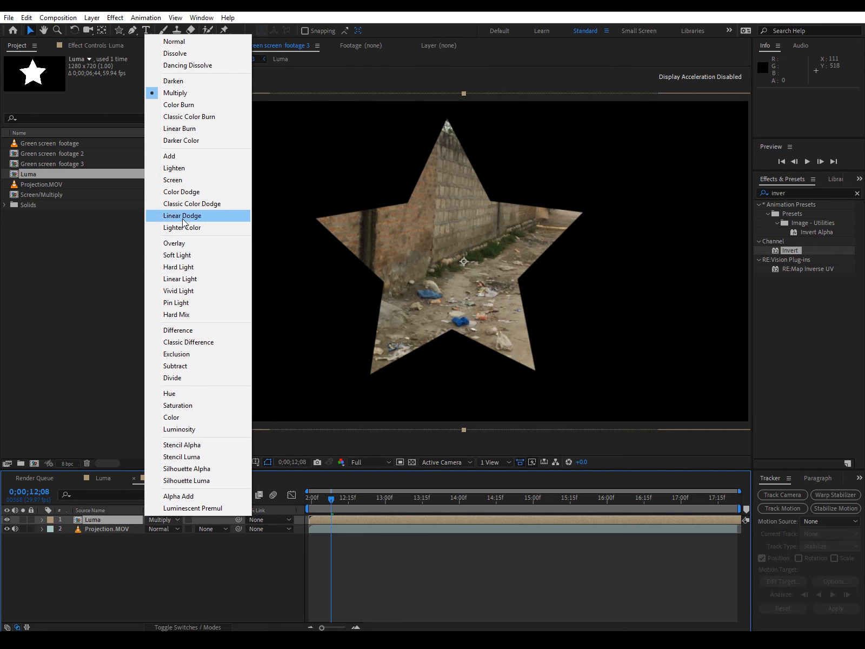
pyautogui.click(187, 179)
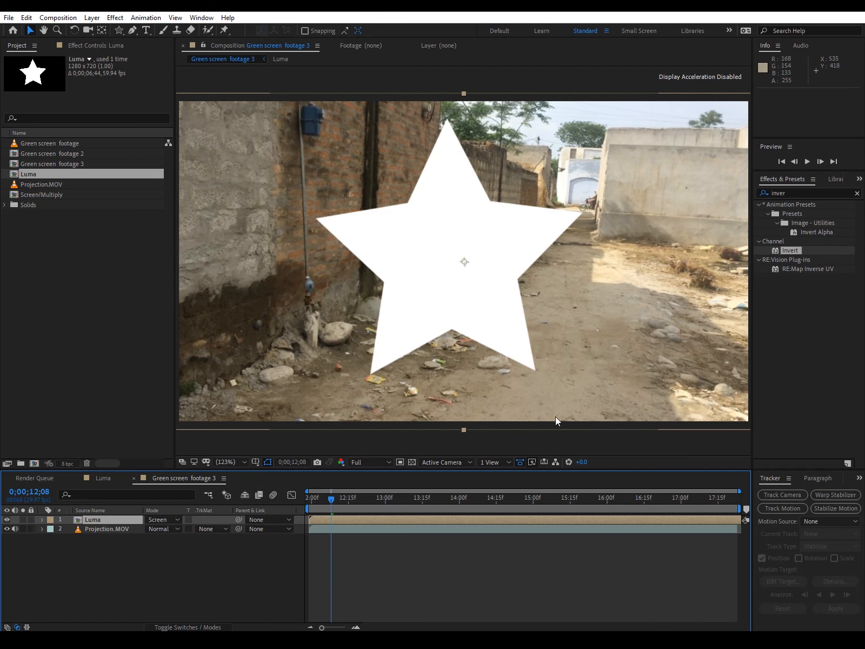
# Set the Luma layer's blending mode to Overlay.
pyautogui.click(178, 520)
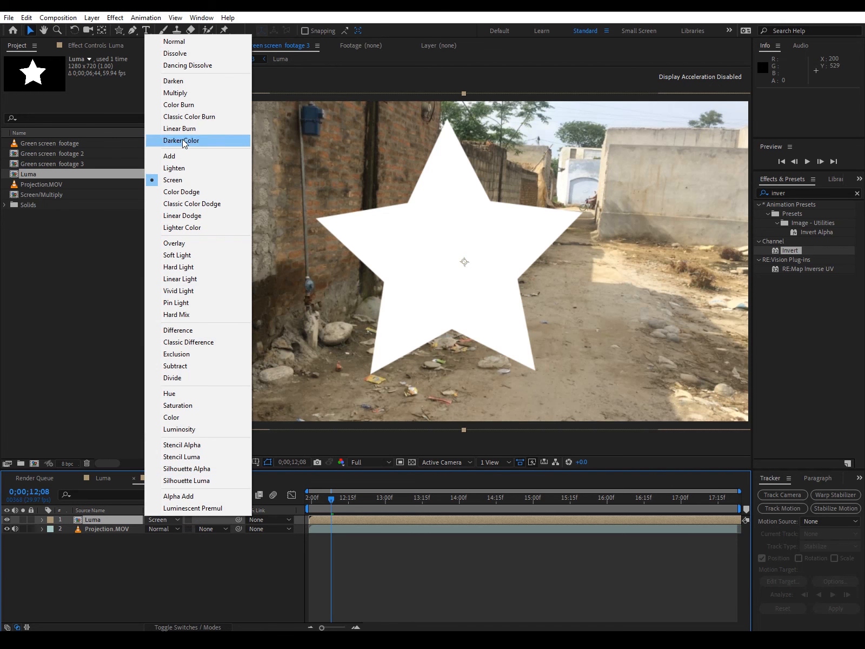
pyautogui.click(184, 243)
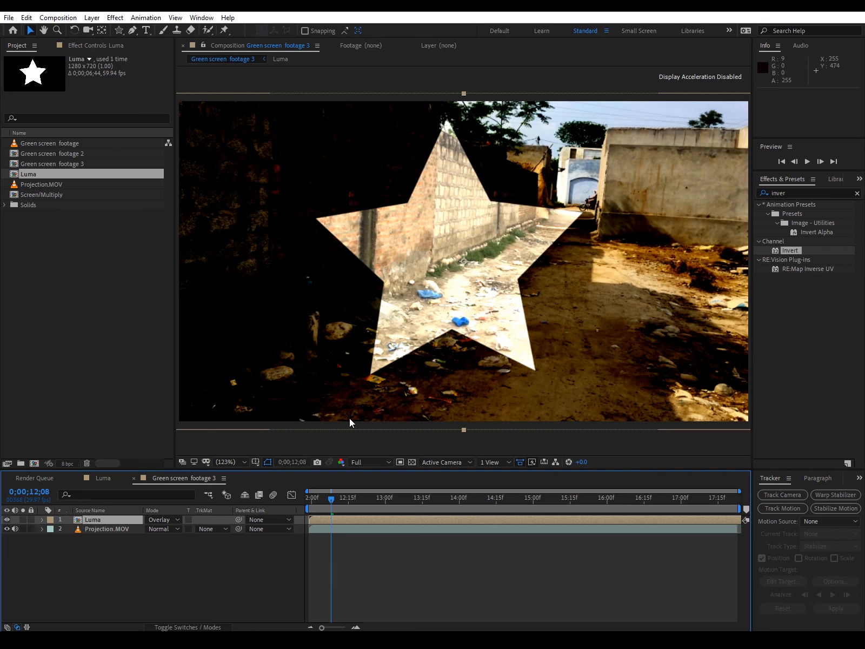
pyautogui.click(173, 525)
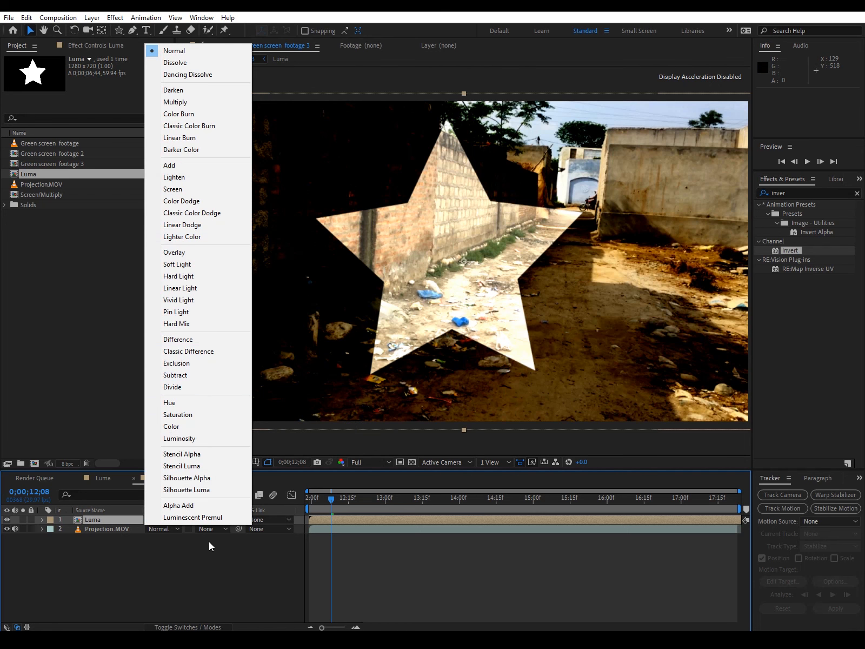
pyautogui.click(212, 556)
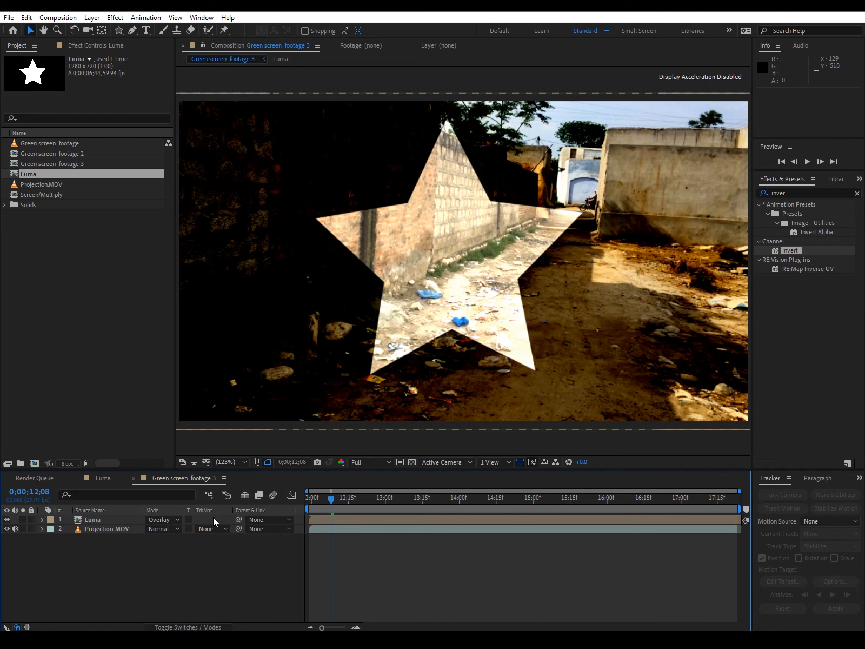